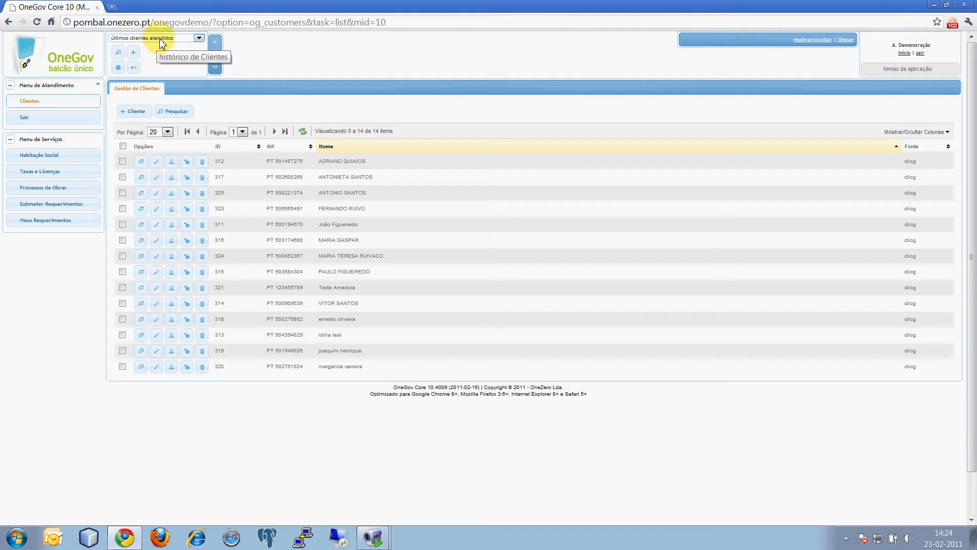
Step: Activate the first customer in the recently served customers history and end that attendance
{"action": "left_click", "coordinate": [155, 37]}
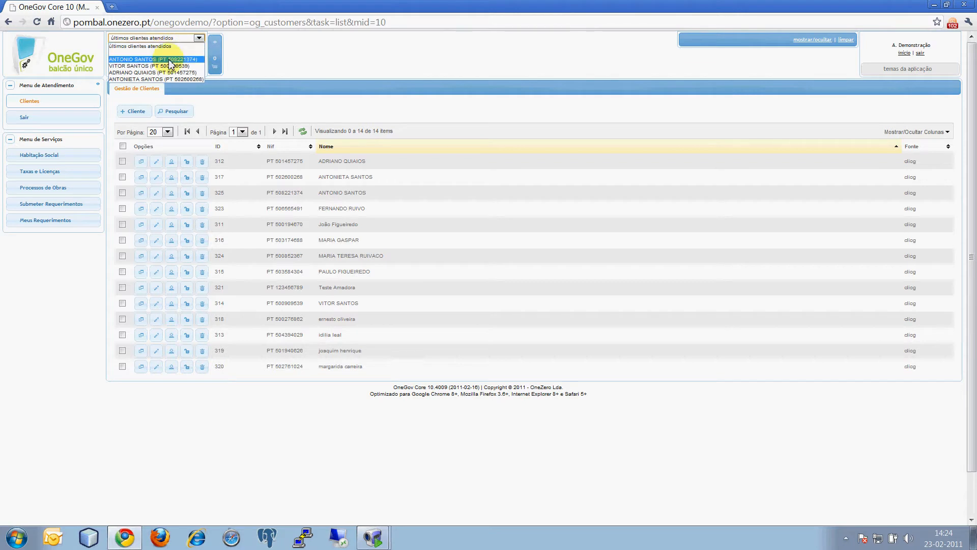
{"action": "left_click", "coordinate": [189, 59]}
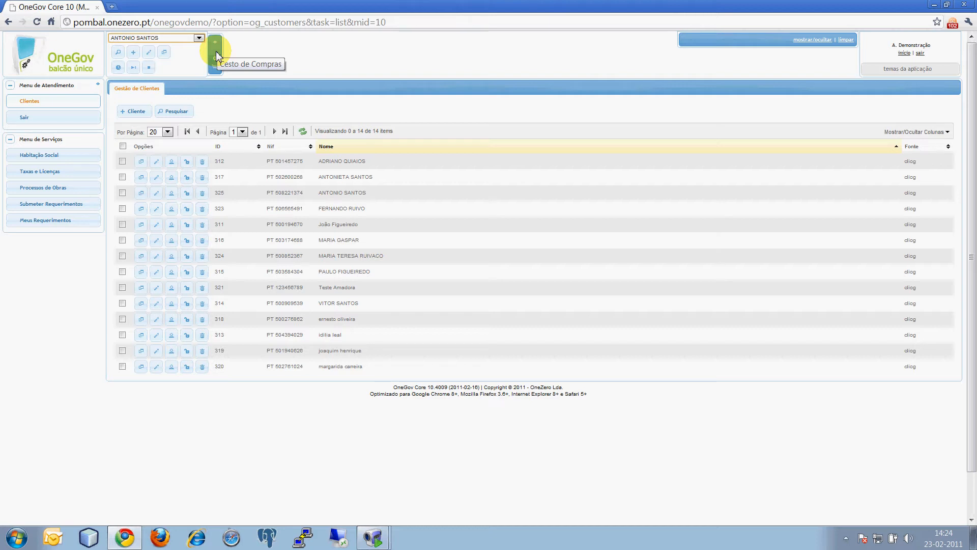
{"action": "left_click", "coordinate": [151, 69]}
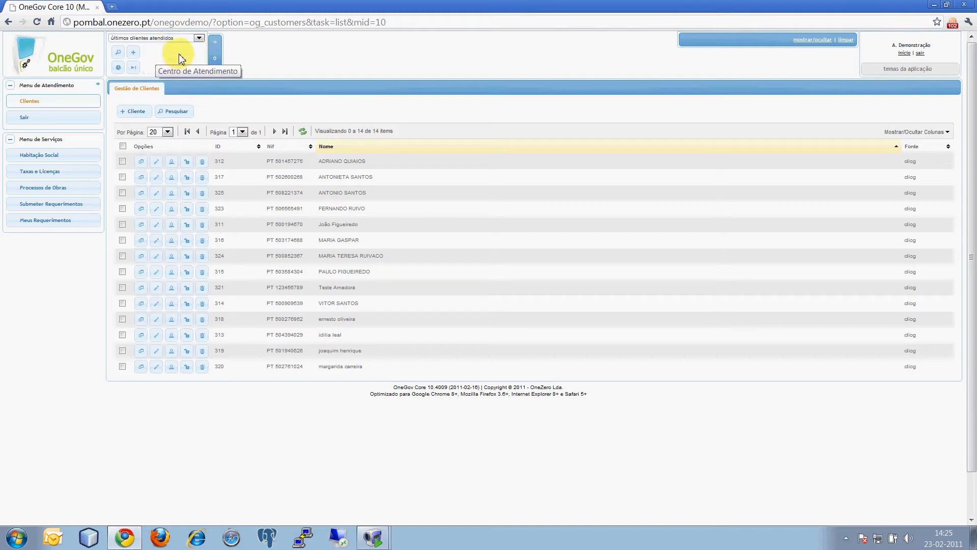
Step: Open the customer search and set the search type to "todos (inclui ERPs)"
{"action": "left_click", "coordinate": [175, 111]}
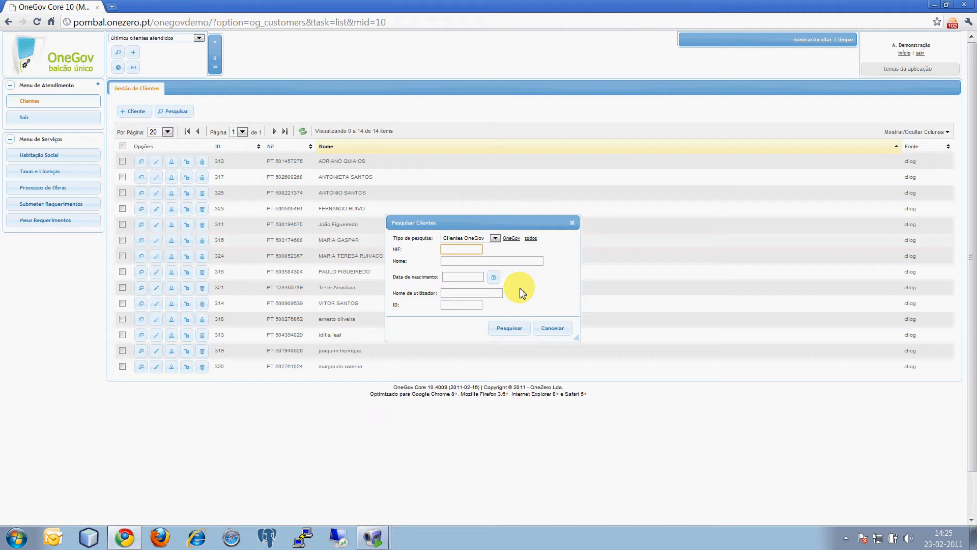
{"action": "left_click", "coordinate": [491, 238]}
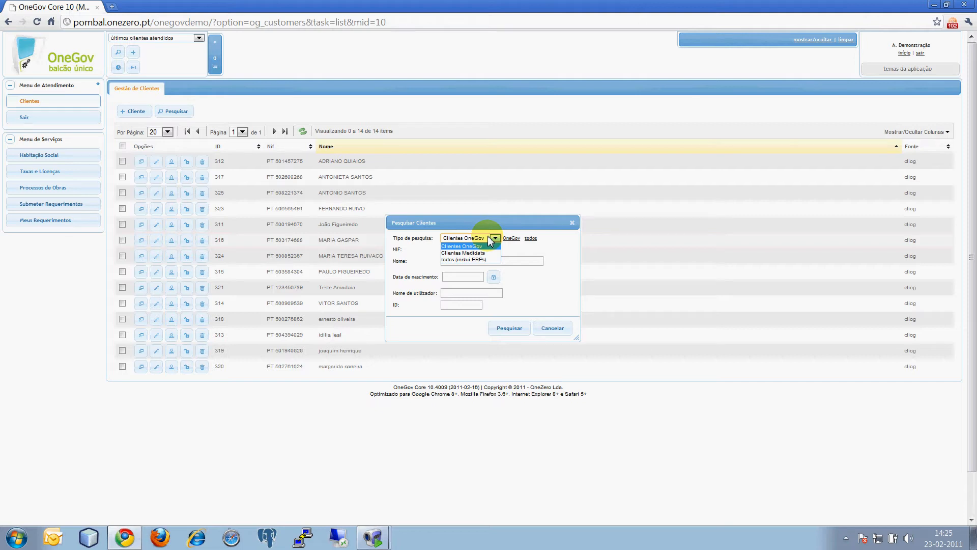
{"action": "left_click", "coordinate": [511, 256]}
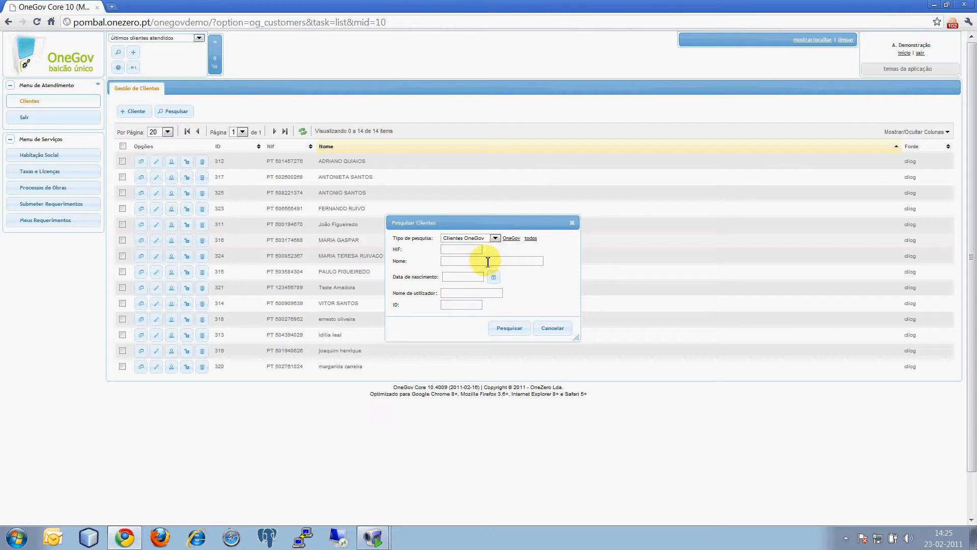
{"action": "left_click", "coordinate": [481, 237]}
{"action": "left_click", "coordinate": [478, 259]}
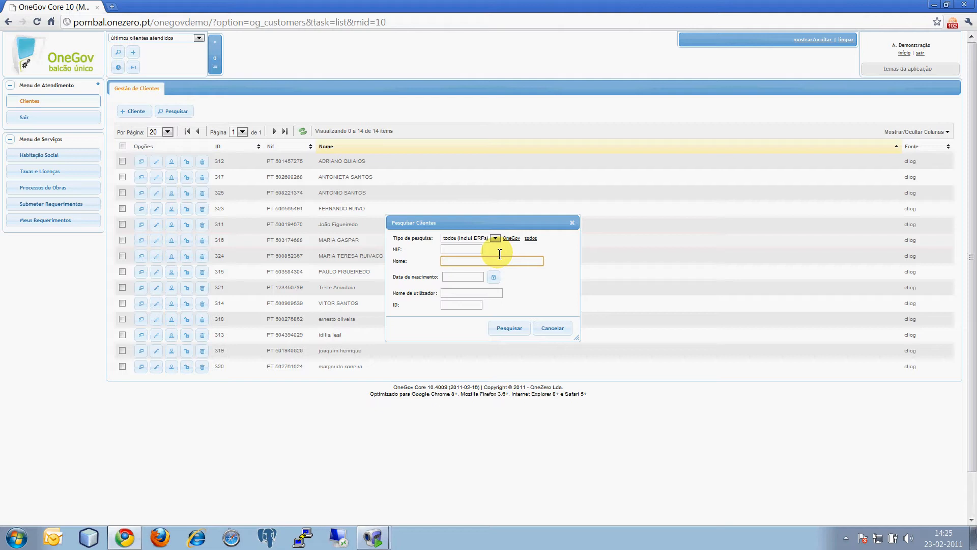
Step: Search by the customer's full name, using % wildcards for the accented letter and between first name and surname
{"action": "key", "text": "shift+Left"}
{"action": "key", "text": "Left"}
{"action": "key", "text": "BackSpace"}
{"action": "type", "text": "%"}
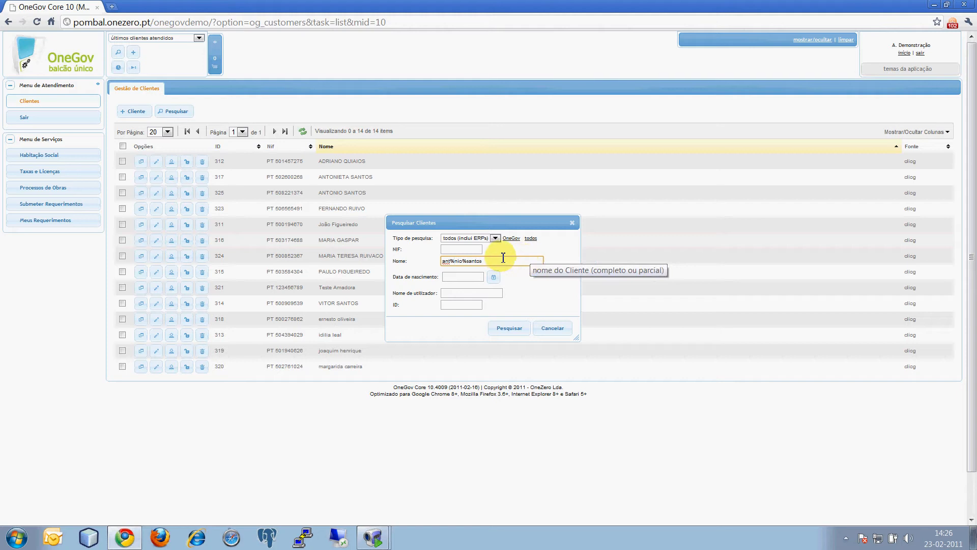
{"action": "left_click", "coordinate": [506, 329]}
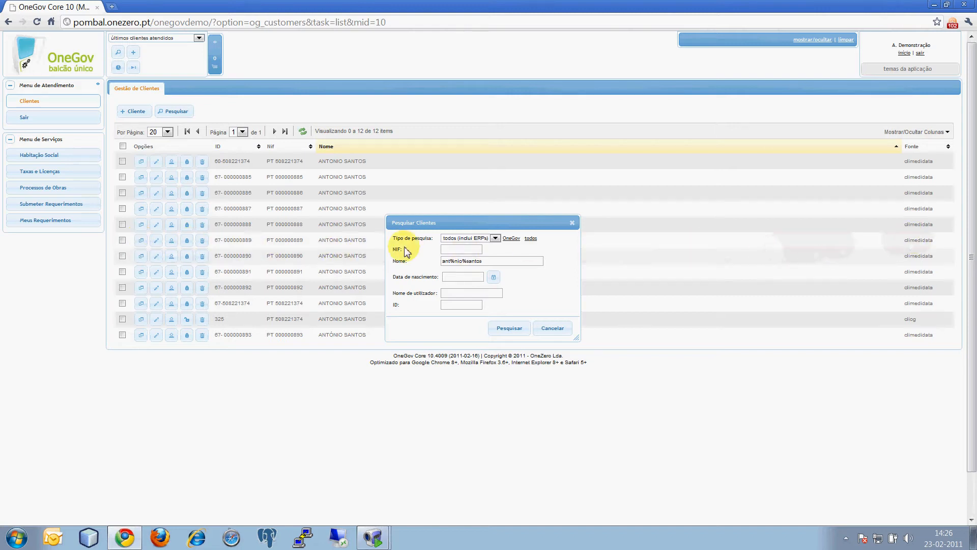
Step: Open the sixth customer found for adding to the application and replace the tax number with a valid, unused NIF
{"action": "left_click", "coordinate": [142, 241]}
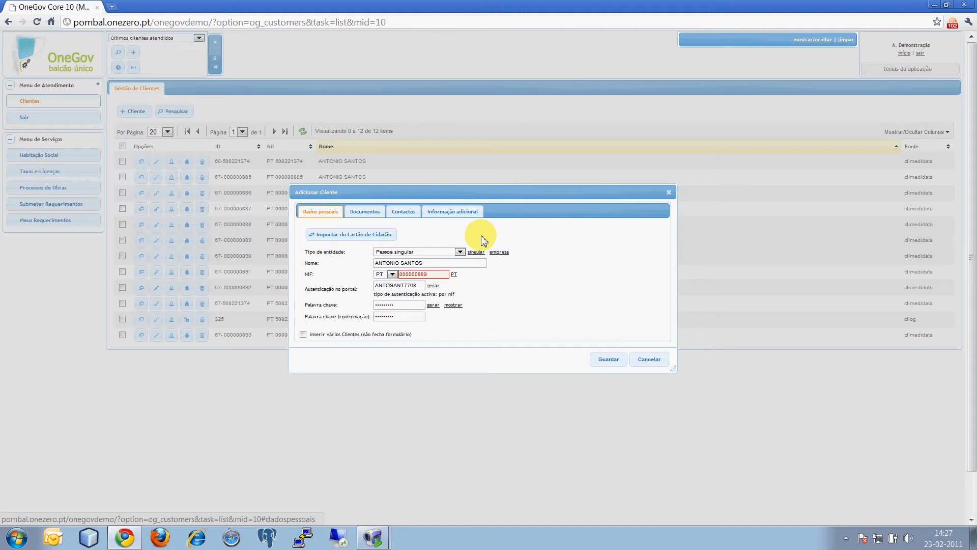
{"action": "double_click", "coordinate": [440, 275]}
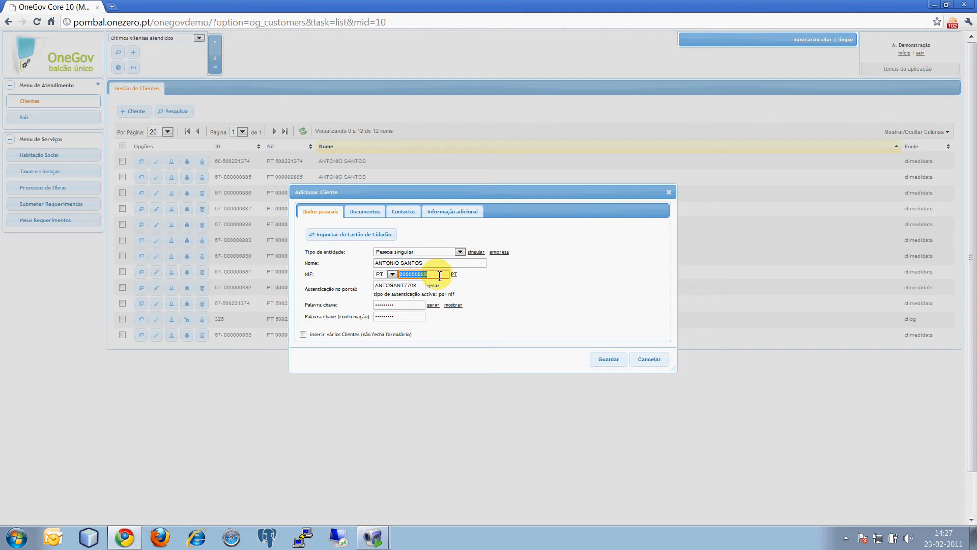
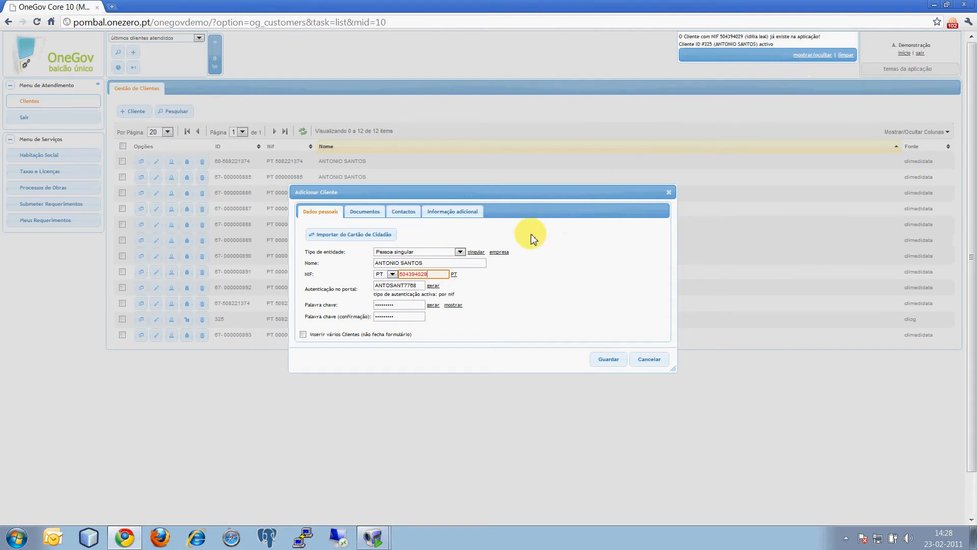
{"action": "double_click", "coordinate": [433, 275]}
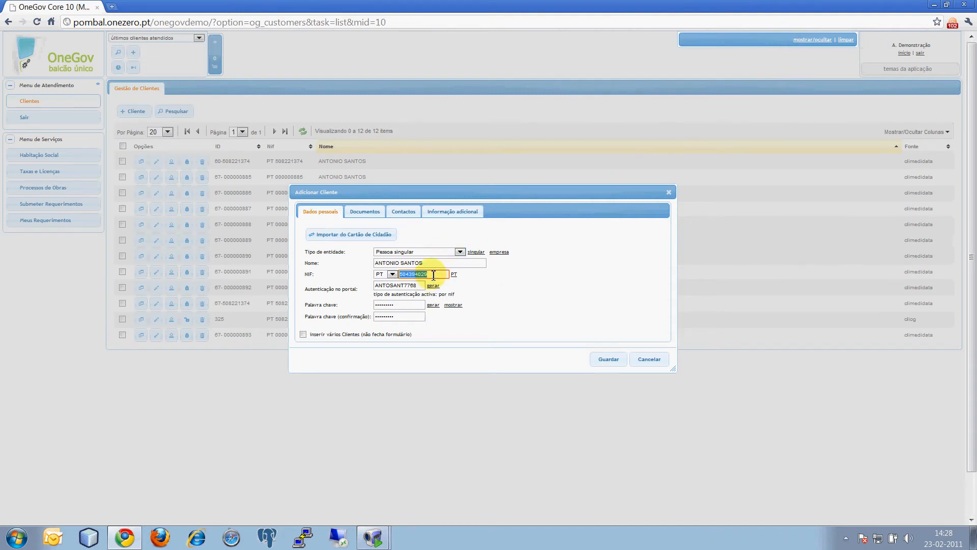
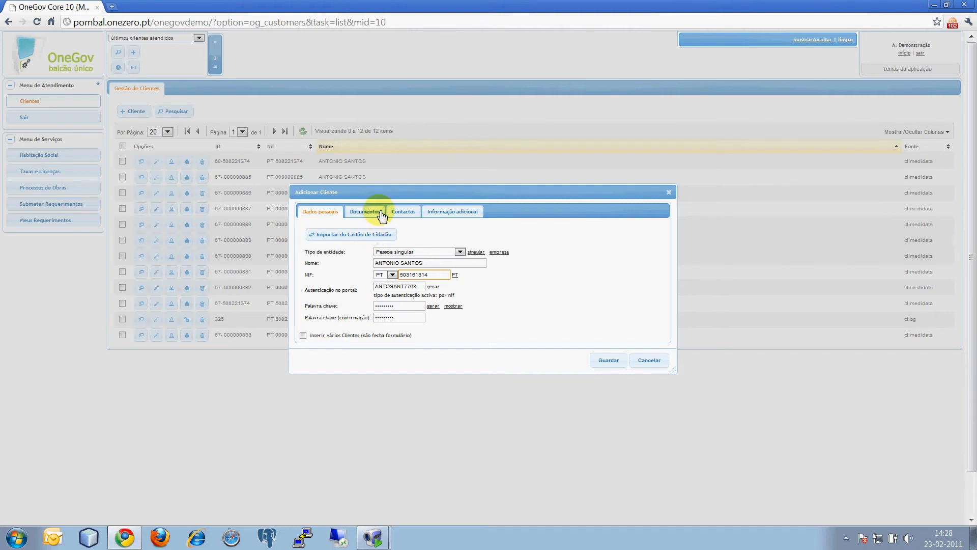
Step: Compare the additional information fields for a private company and an individual, returning the entity type to Pessoa singular
{"action": "left_click", "coordinate": [436, 218]}
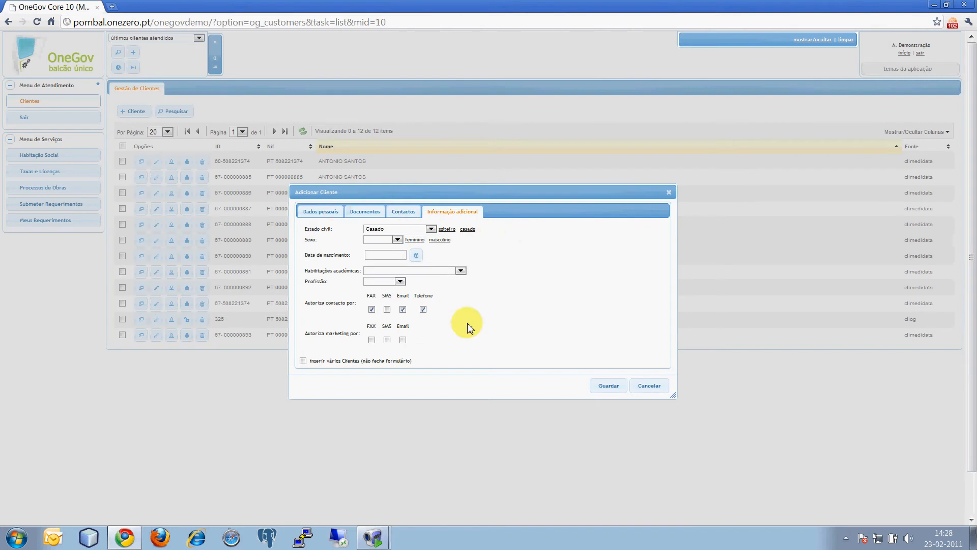
{"action": "left_click", "coordinate": [321, 211]}
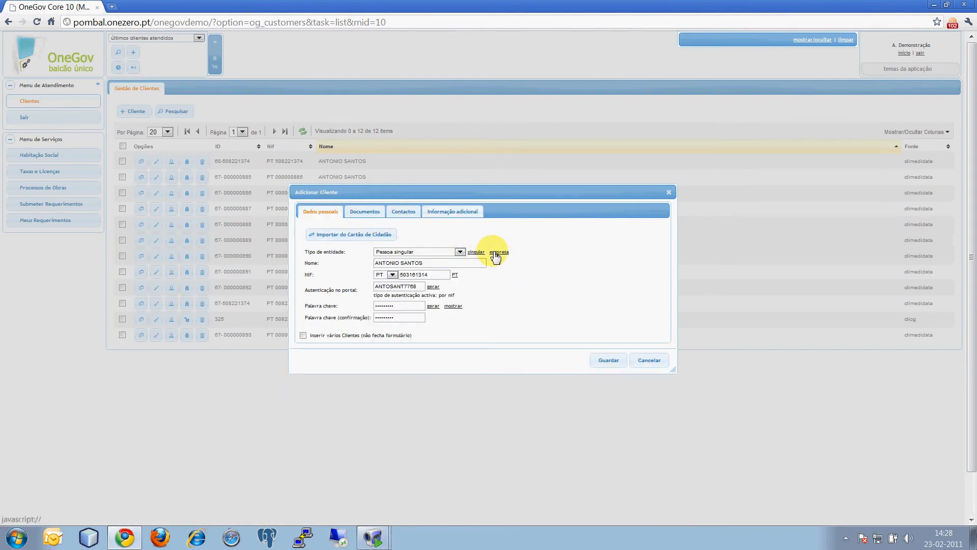
{"action": "left_click", "coordinate": [455, 211]}
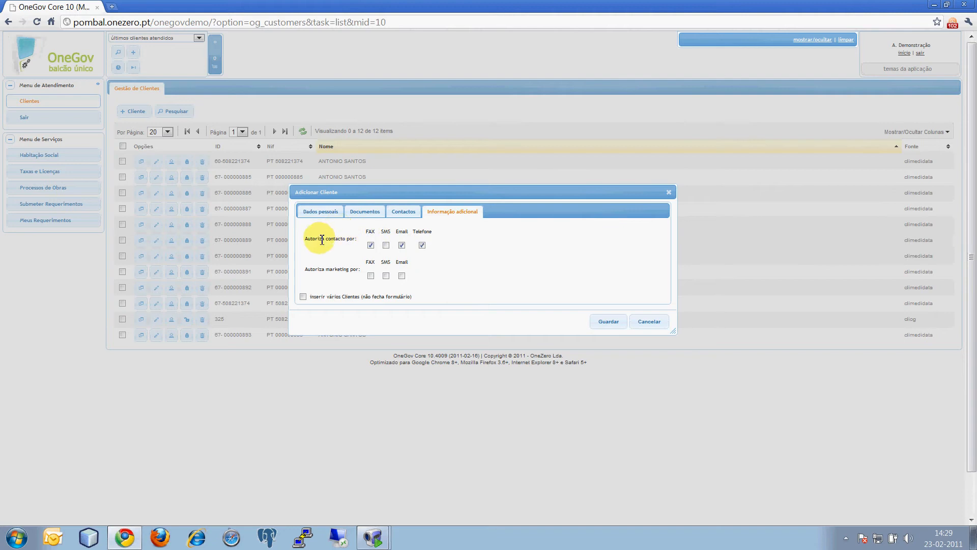
{"action": "left_click", "coordinate": [344, 212]}
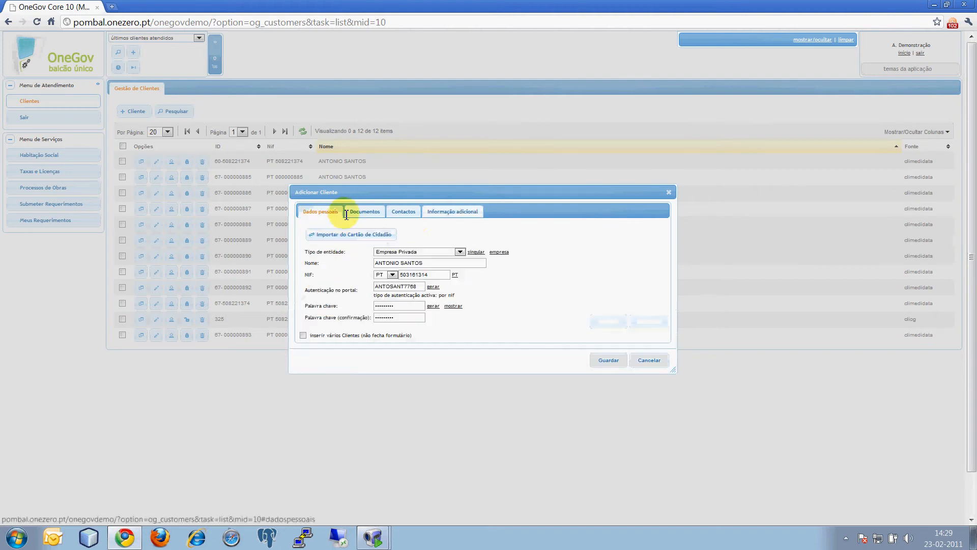
{"action": "left_click", "coordinate": [476, 252]}
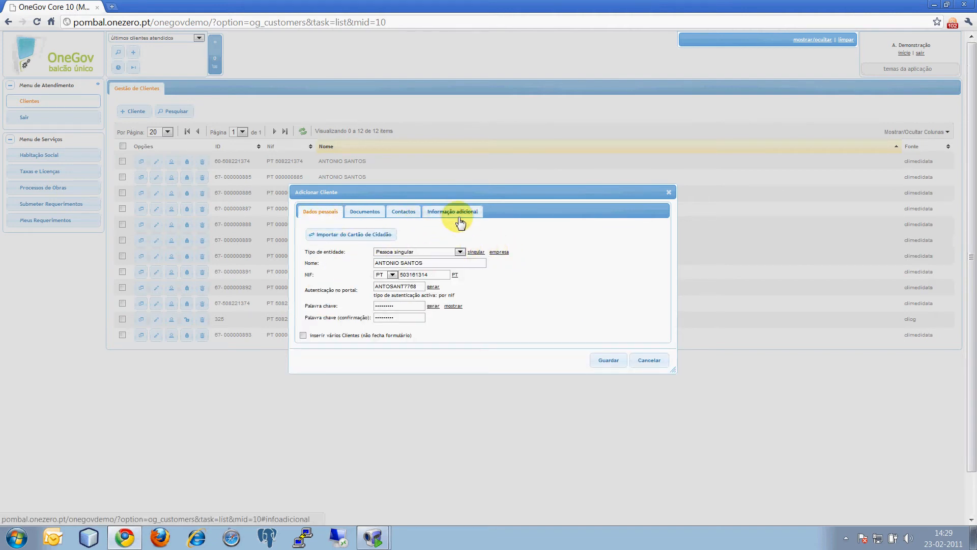
{"action": "left_click", "coordinate": [460, 220]}
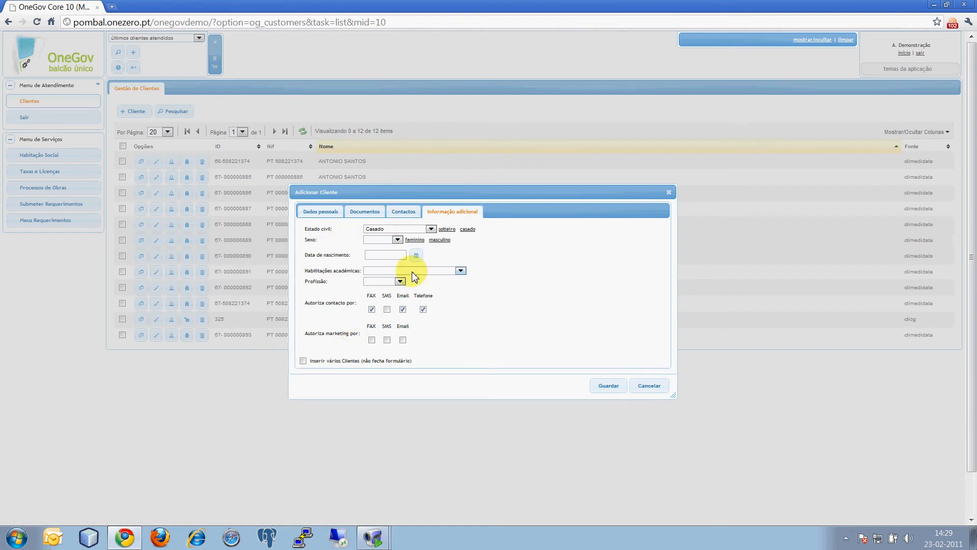
Step: Add two more document entries and set the three types to Bilhete de Identidade, Numero de Identificação Fiscal and Passaporte
{"action": "left_click", "coordinate": [369, 217]}
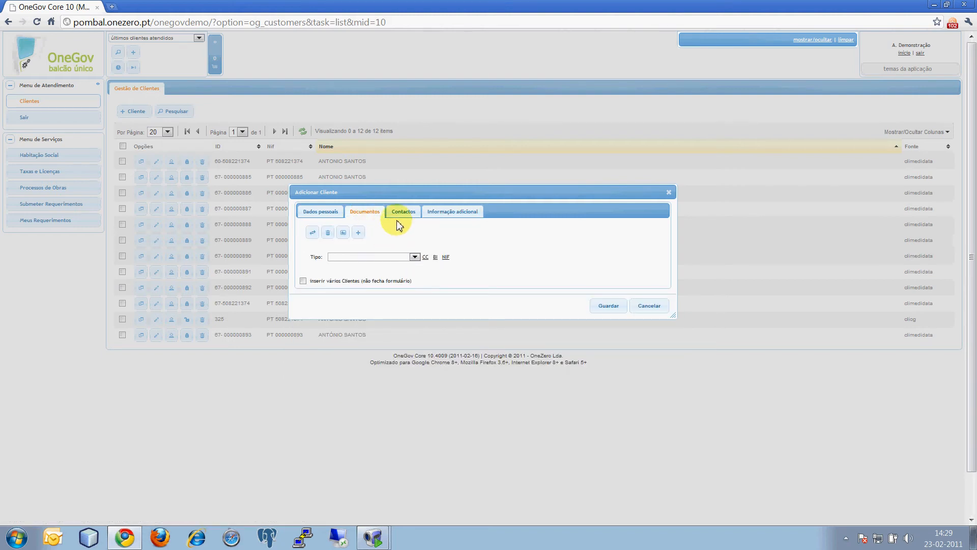
{"action": "left_click", "coordinate": [358, 233]}
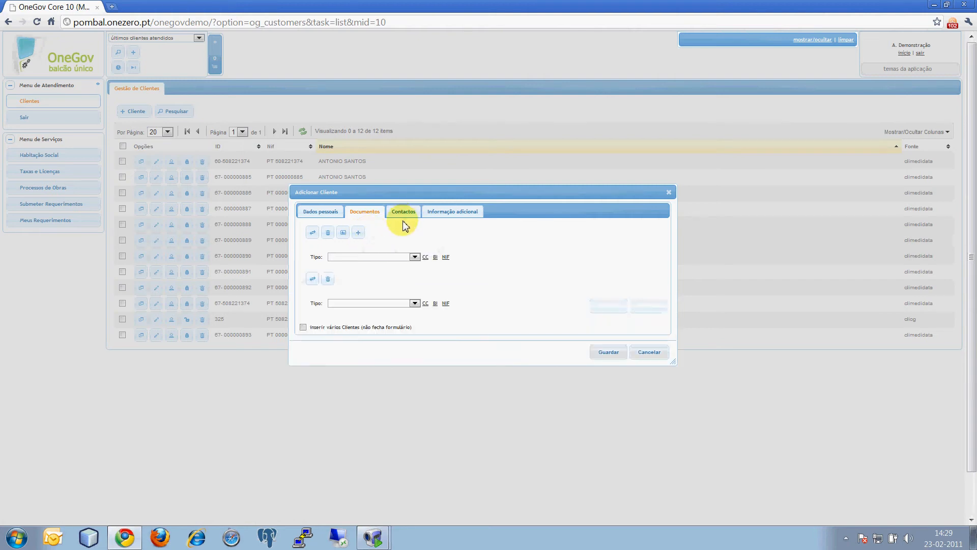
{"action": "left_click", "coordinate": [358, 233]}
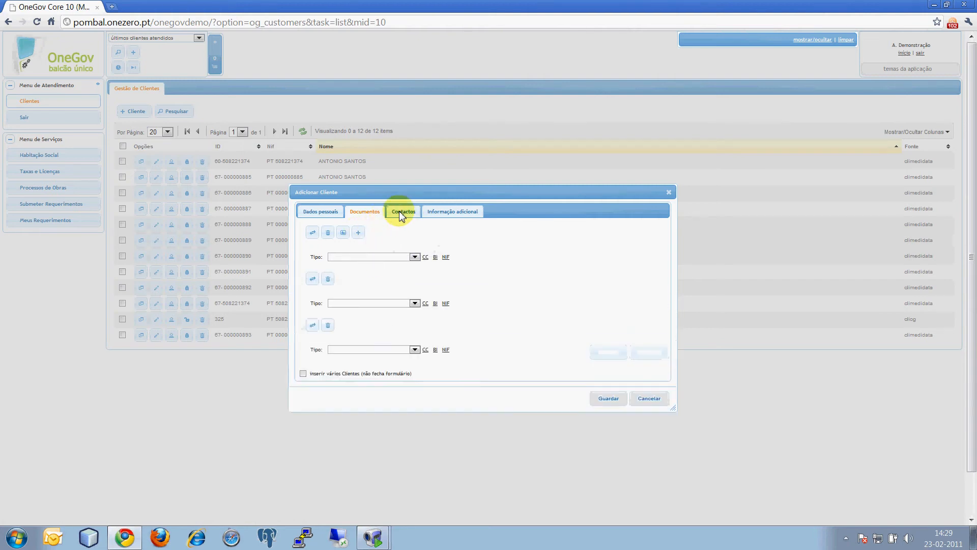
{"action": "left_click", "coordinate": [436, 256]}
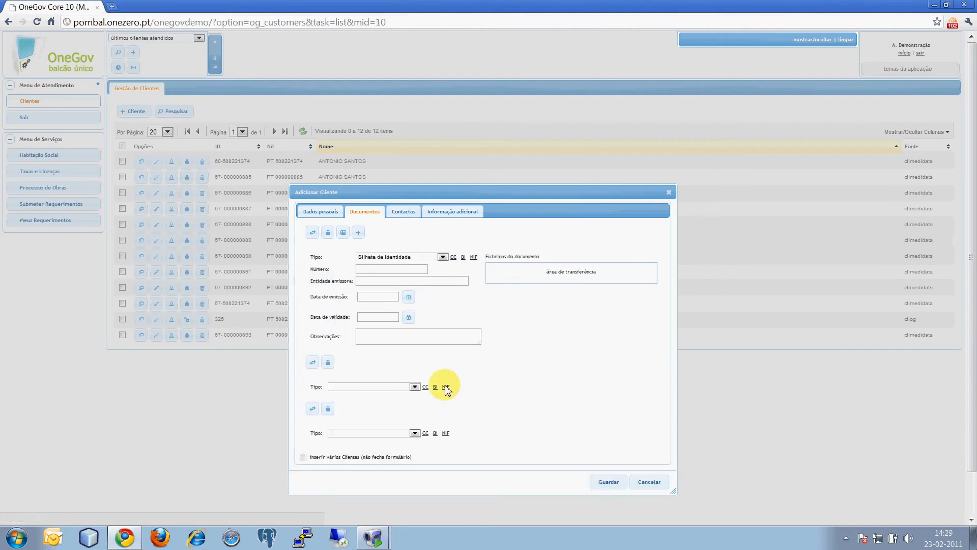
{"action": "left_click", "coordinate": [445, 304]}
{"action": "scroll", "coordinate": [490, 370], "scroll_direction": "down", "scroll_amount": 2}
{"action": "left_click", "coordinate": [408, 462]}
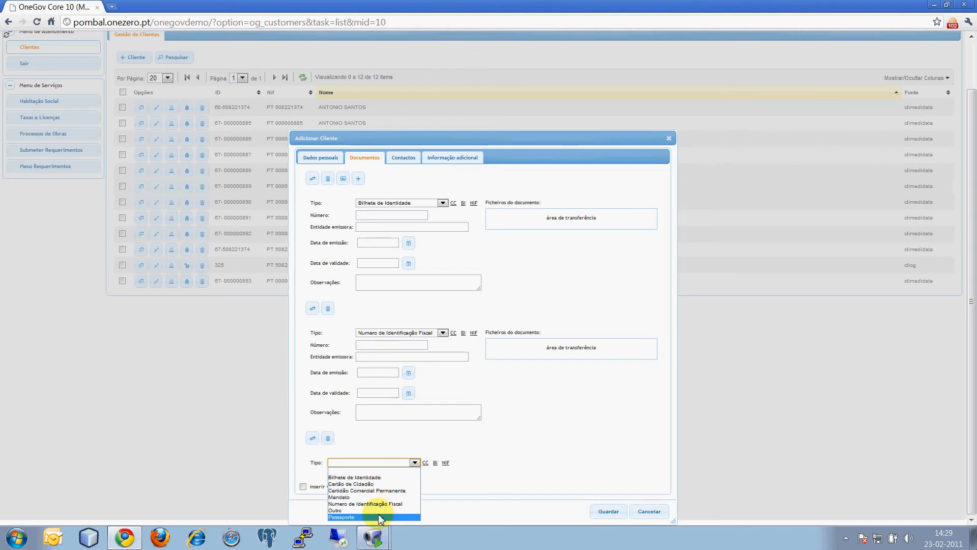
{"action": "left_click", "coordinate": [359, 517]}
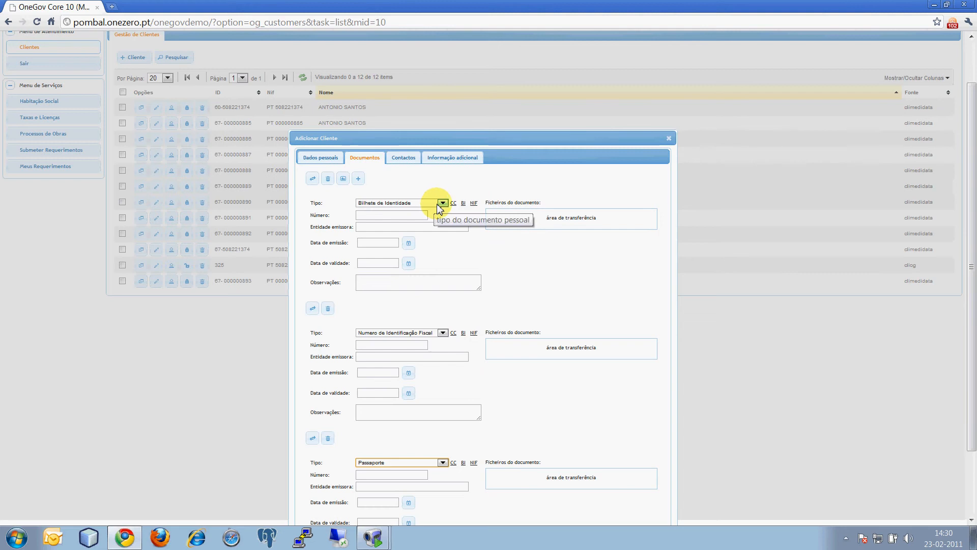
Step: Attach documento.pdf and documento.doc to the Bilhete de Identidade entry, and documento.pdf to the Numero de Identificação Fiscal entry
{"action": "left_click", "coordinate": [938, 5]}
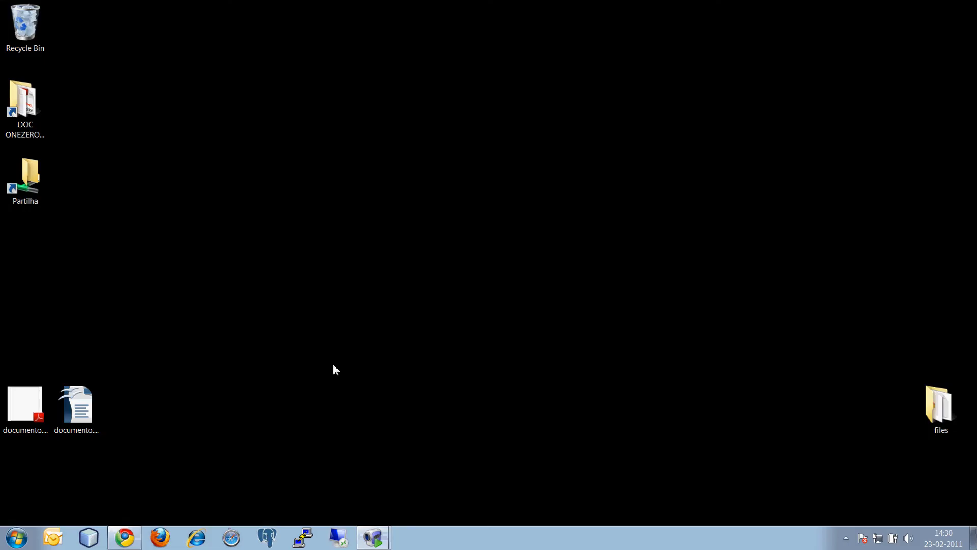
{"action": "left_click_drag", "start_coordinate": [78, 431], "coordinate": [547, 224]}
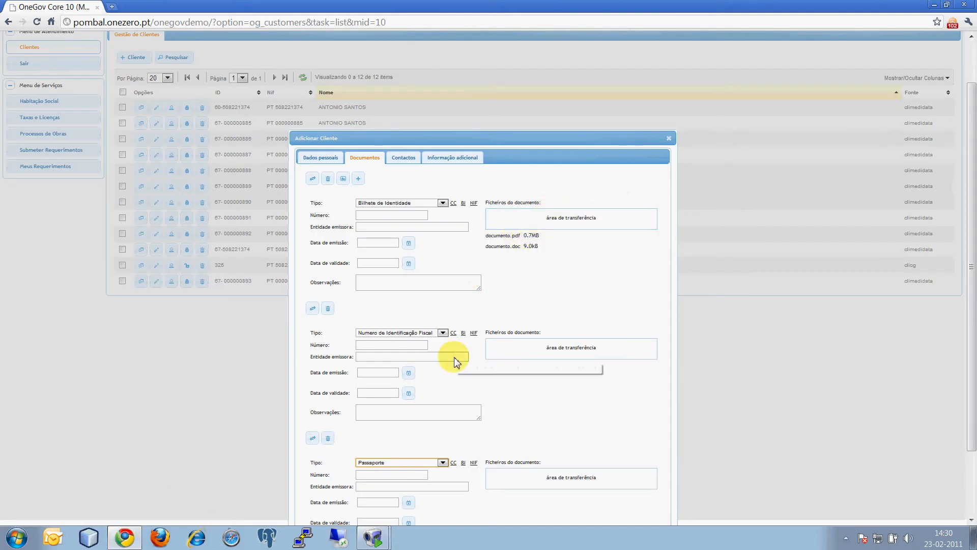
{"action": "left_click", "coordinate": [558, 356]}
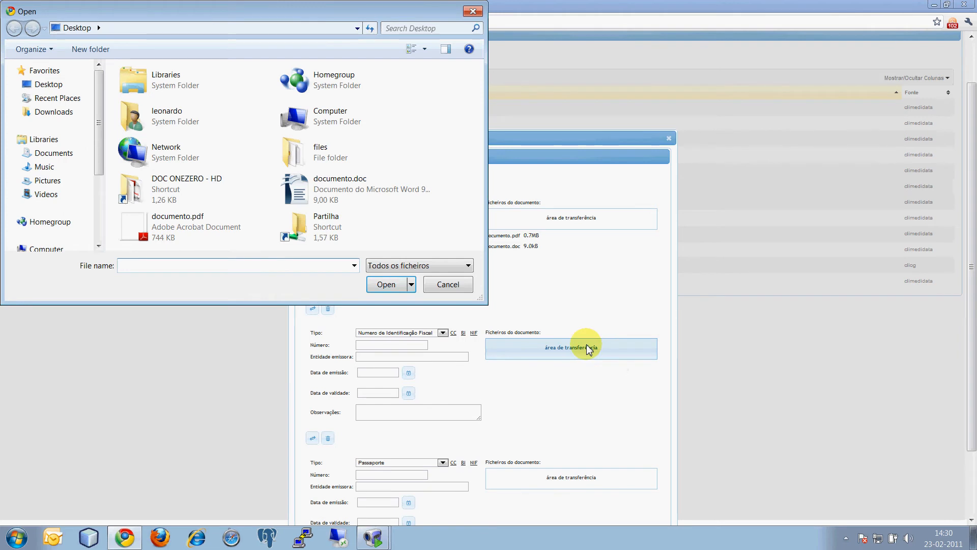
{"action": "left_click", "coordinate": [142, 230]}
{"action": "double_click", "coordinate": [141, 230]}
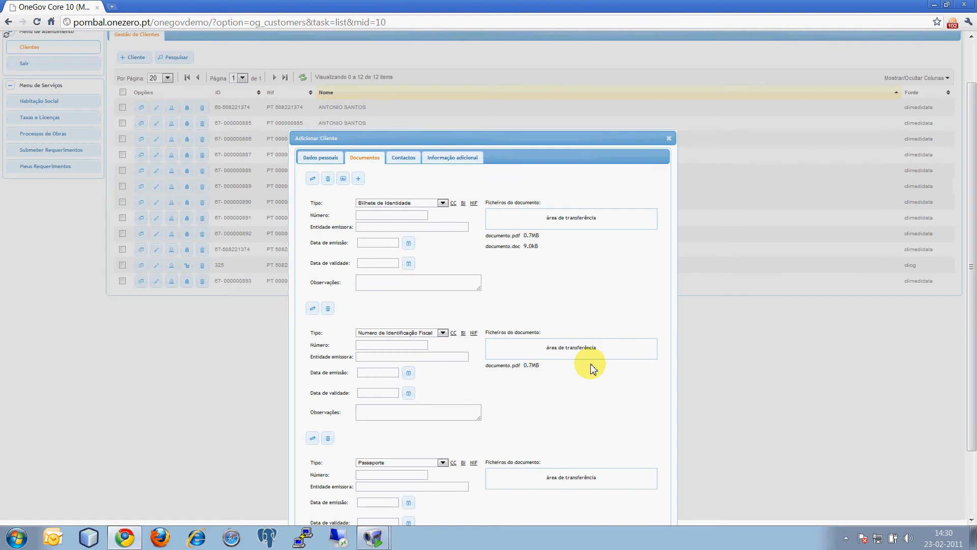
Step: Remove the Passaporte document entry, restore it, and remove it again
{"action": "left_click", "coordinate": [328, 437]}
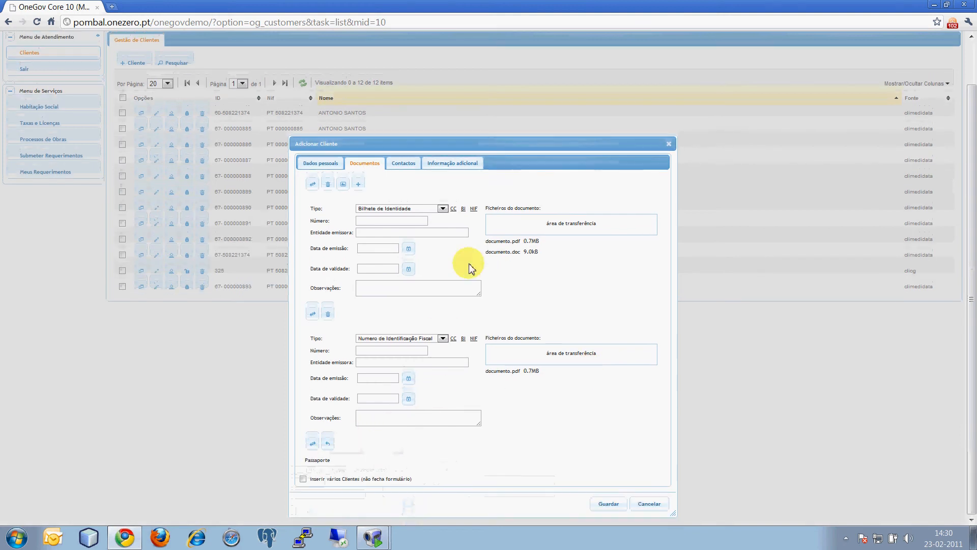
{"action": "left_click", "coordinate": [328, 443]}
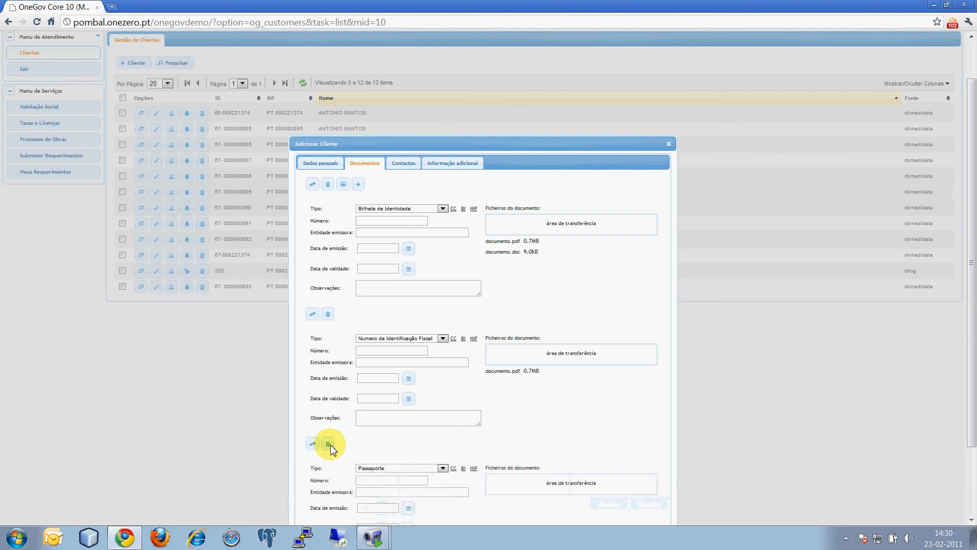
{"action": "scroll", "coordinate": [328, 446], "scroll_direction": "down", "scroll_amount": 1}
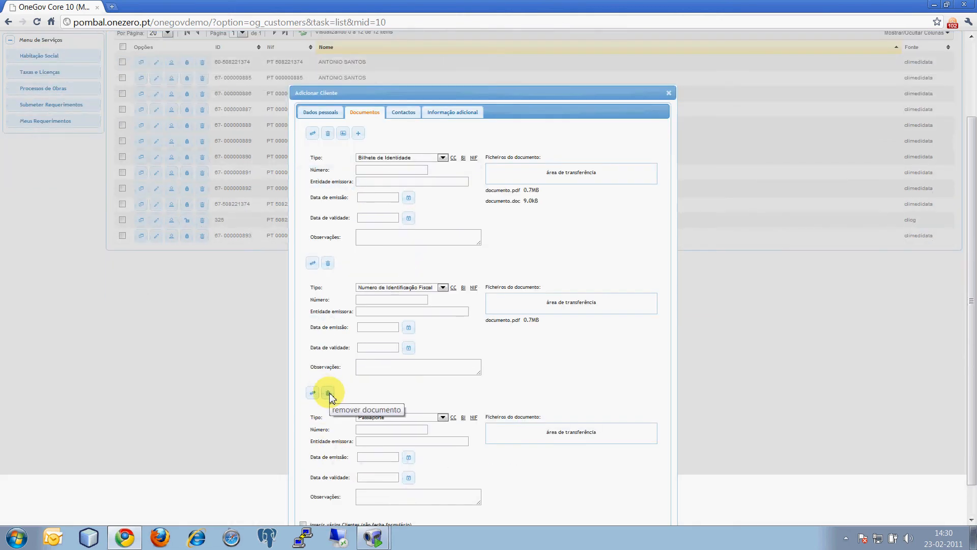
{"action": "left_click", "coordinate": [329, 393]}
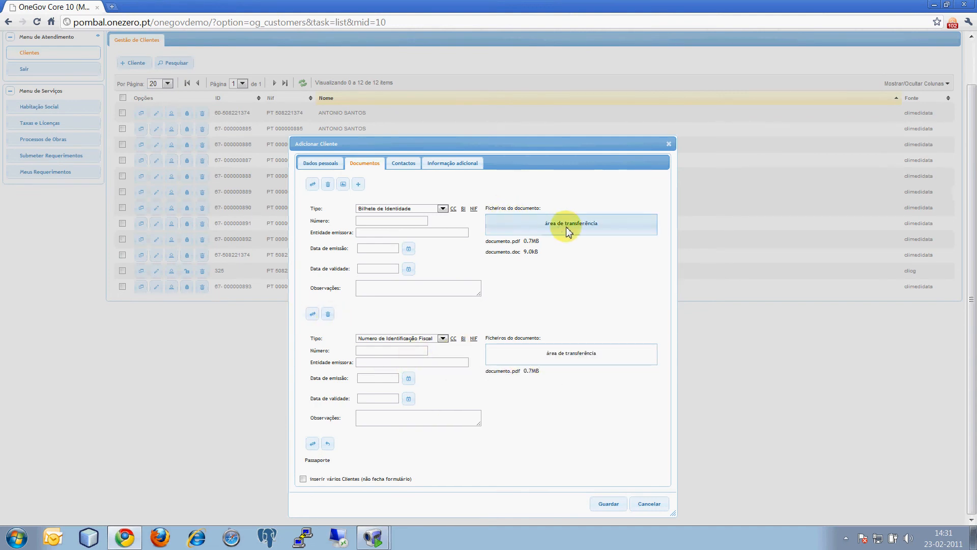
Step: Add two more address entries to the customer's contacts, with types de facturação and para emissão de documentos
{"action": "left_click", "coordinate": [404, 163]}
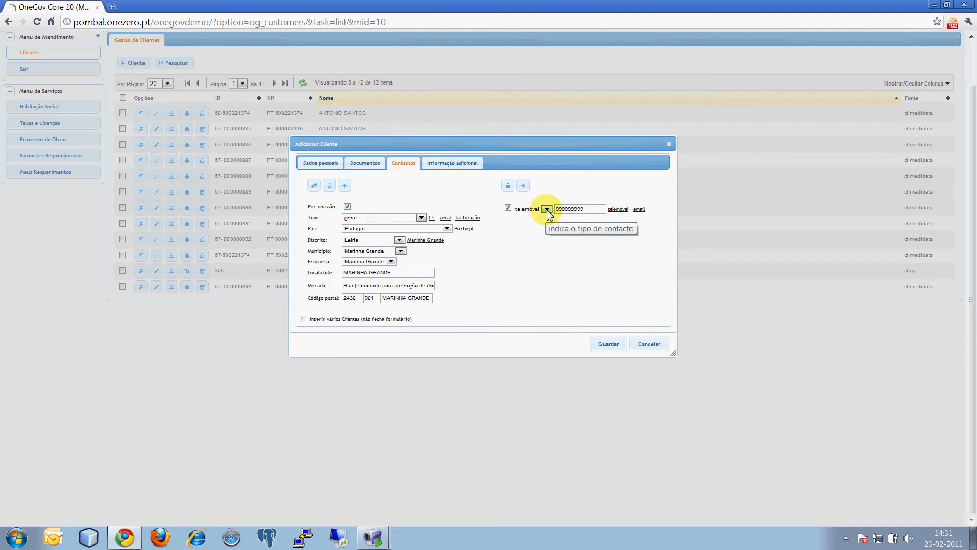
{"action": "left_click", "coordinate": [345, 185]}
{"action": "left_click", "coordinate": [345, 187]}
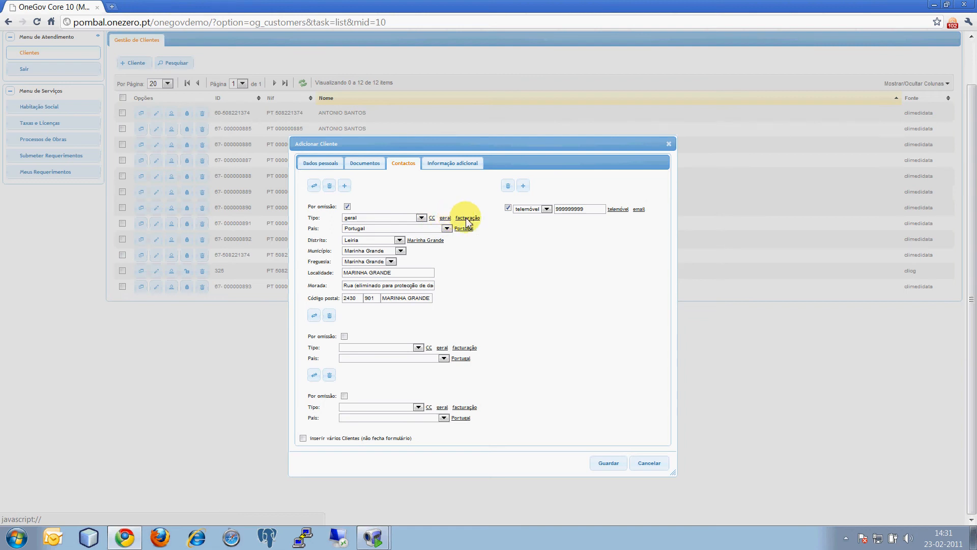
{"action": "left_click", "coordinate": [465, 347]}
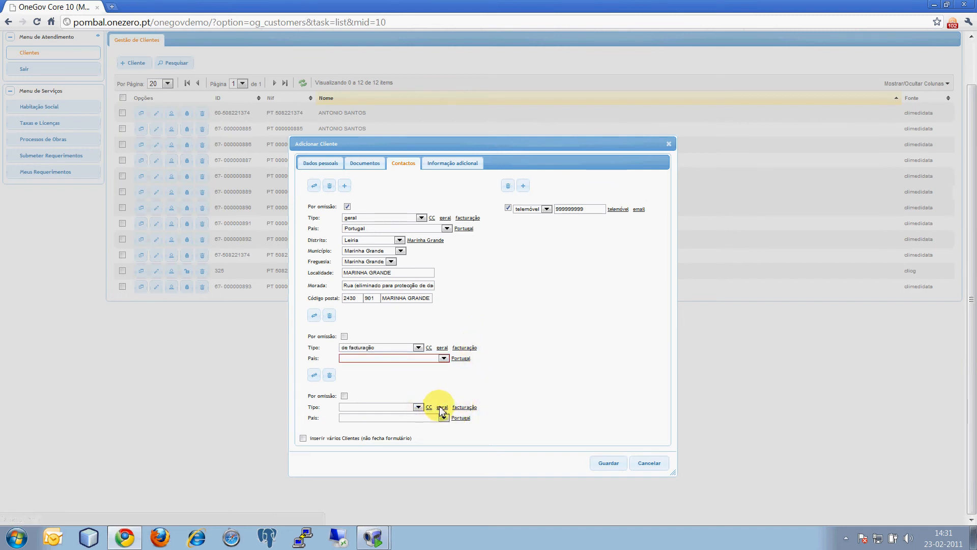
{"action": "left_click", "coordinate": [389, 407]}
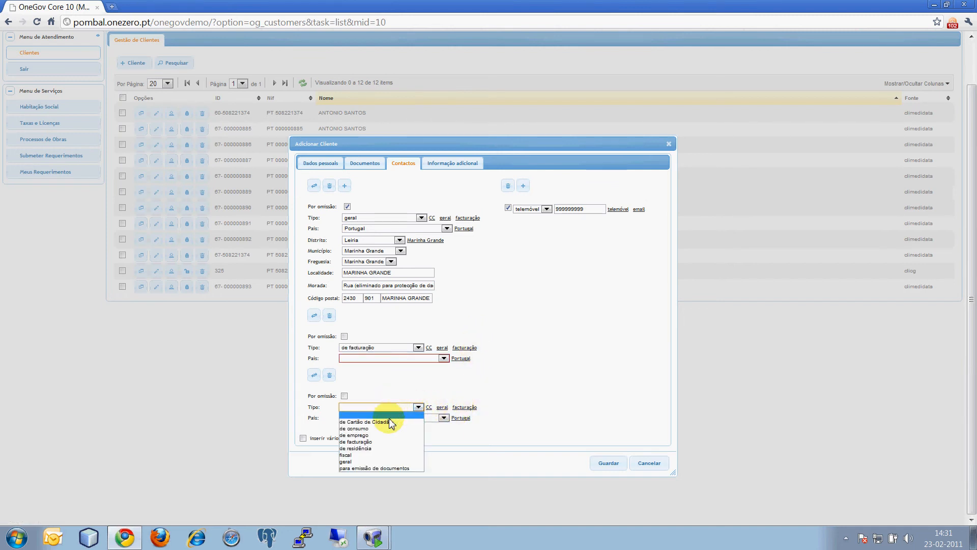
{"action": "left_click", "coordinate": [392, 468]}
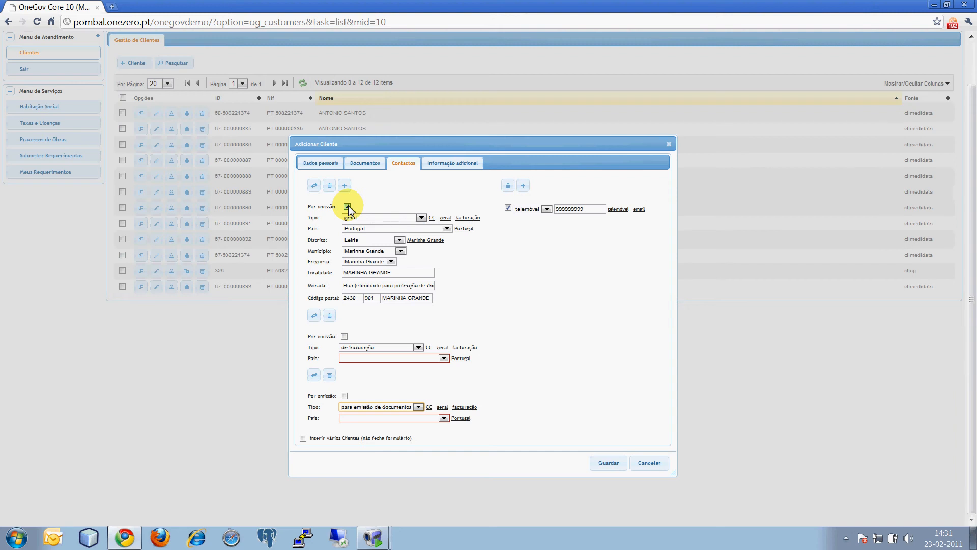
Step: Add a second contact entry of type email and fill in the customer's e-mail address
{"action": "left_click", "coordinate": [523, 185]}
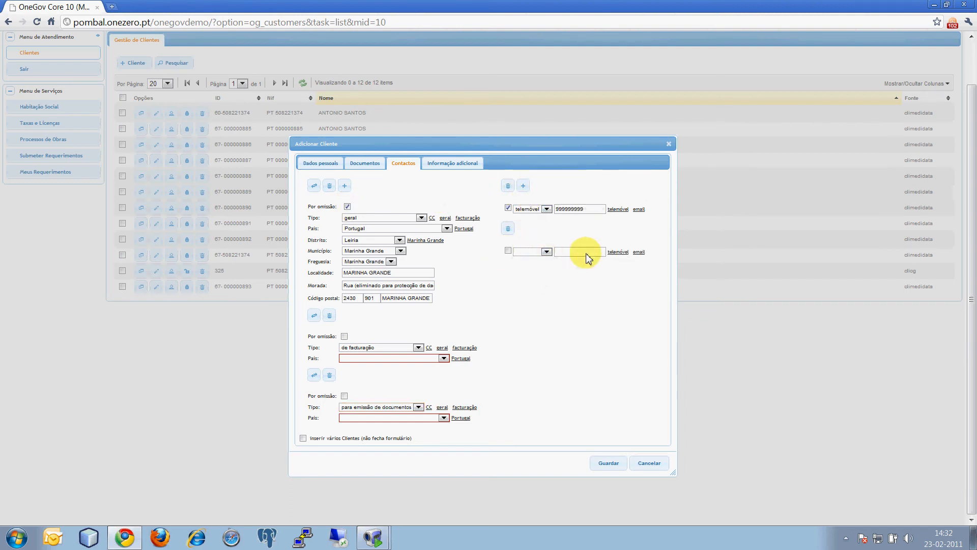
{"action": "left_click", "coordinate": [639, 252]}
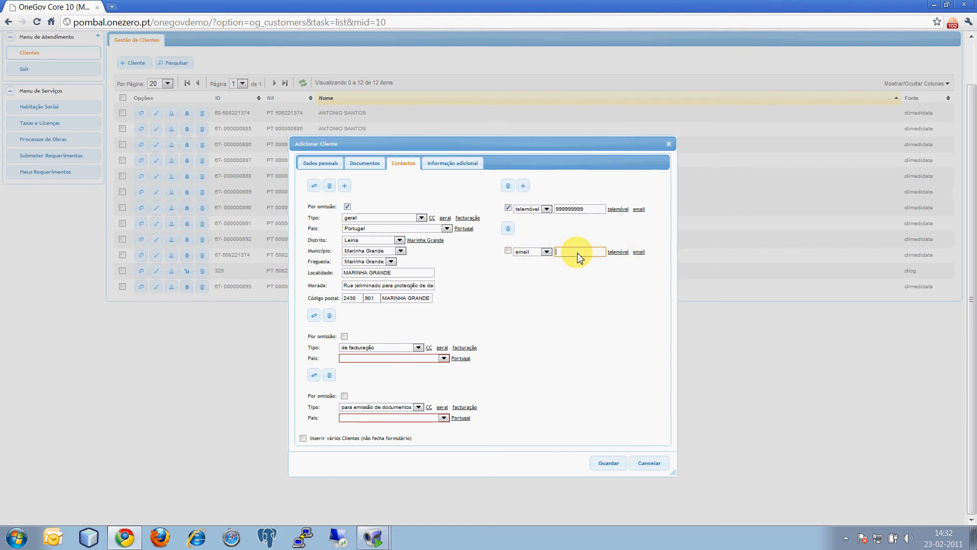
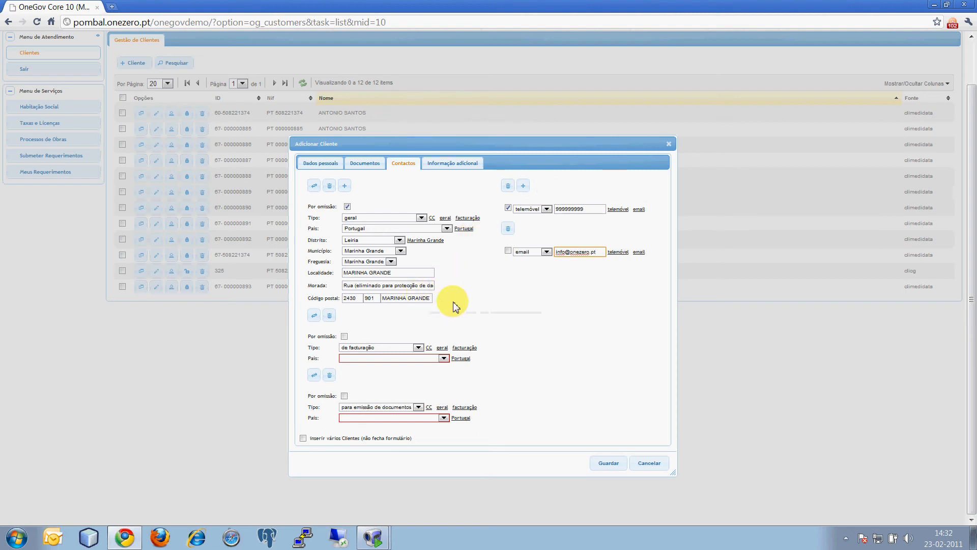
Step: Set the de facturação address's country to Portugal and fill its district, municipality and parish with the Marinha Grande preset
{"action": "left_click", "coordinate": [458, 358]}
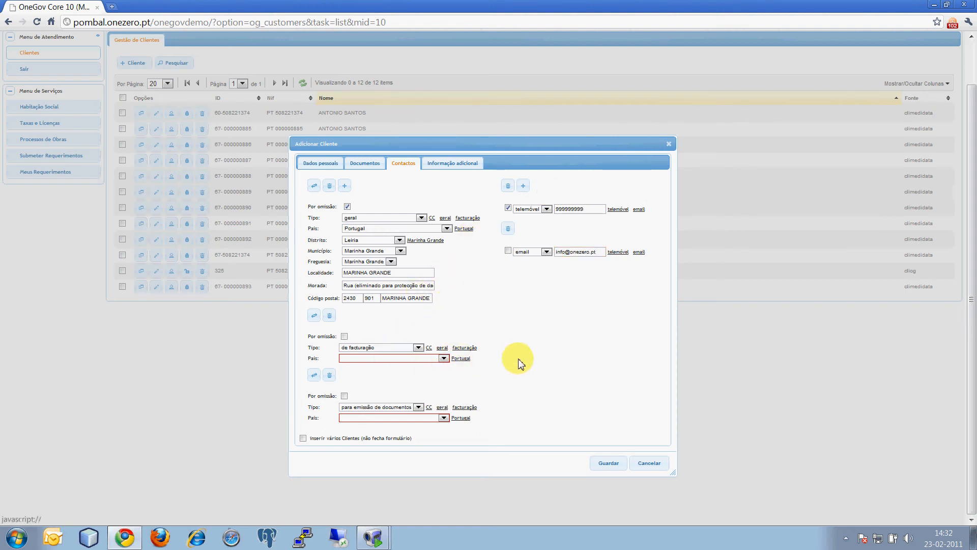
{"action": "left_click", "coordinate": [427, 369]}
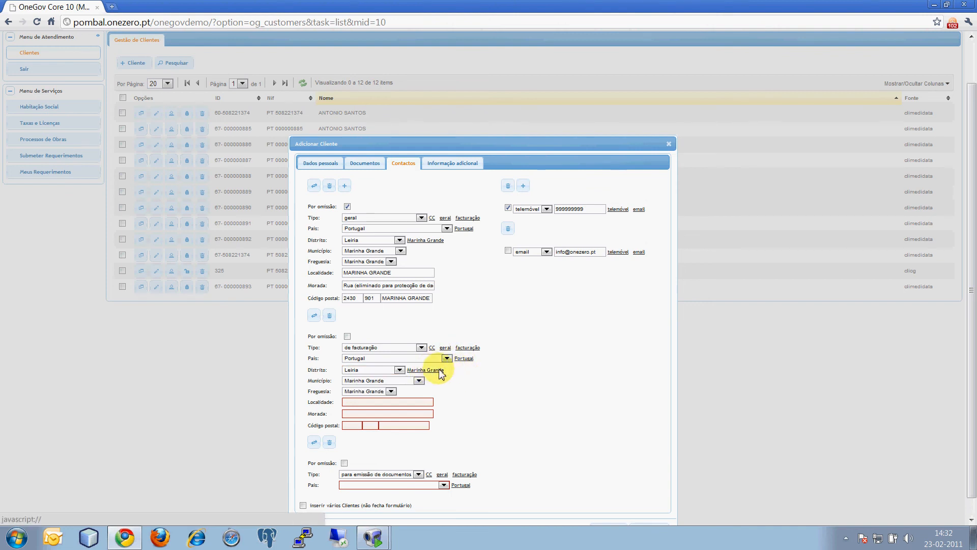
{"action": "scroll", "coordinate": [443, 374], "scroll_direction": "down", "scroll_amount": 1}
{"action": "left_click", "coordinate": [387, 351]}
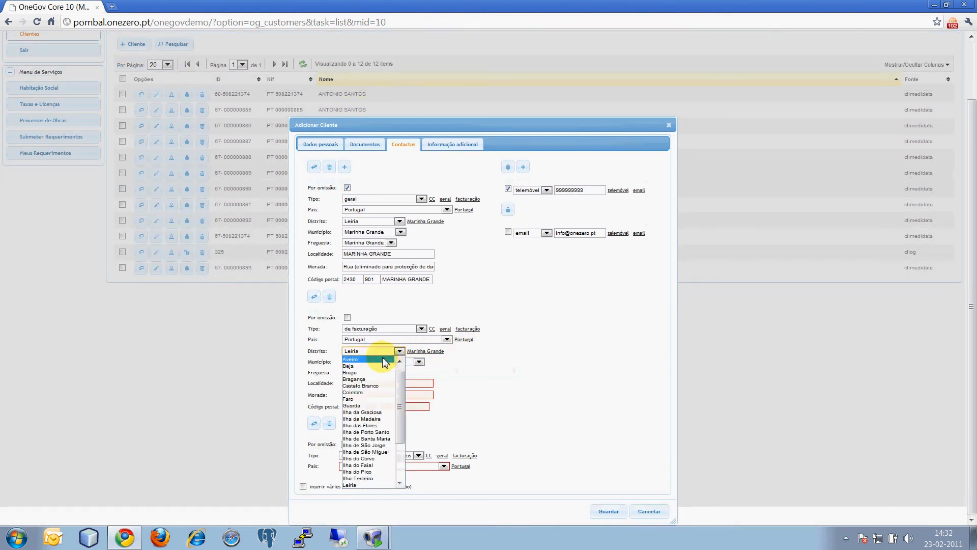
{"action": "left_click", "coordinate": [485, 403]}
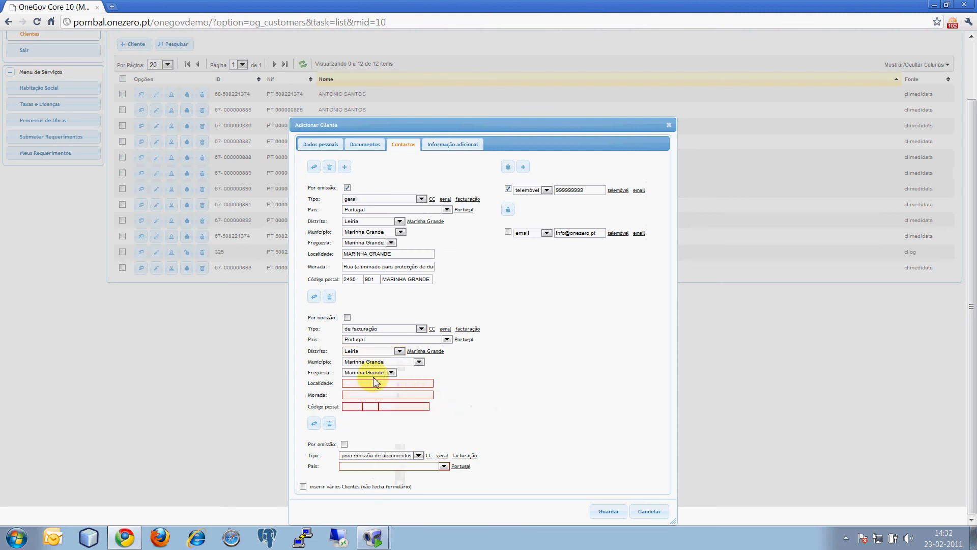
Step: Fill in the locality and street of the de facturação address from the suggested values
{"action": "left_click", "coordinate": [382, 383]}
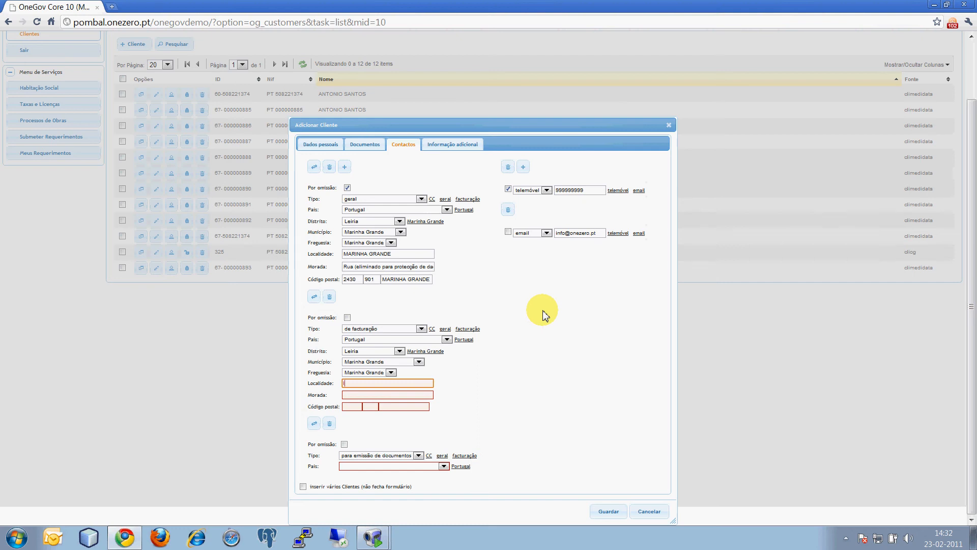
{"action": "key", "text": "Tab"}
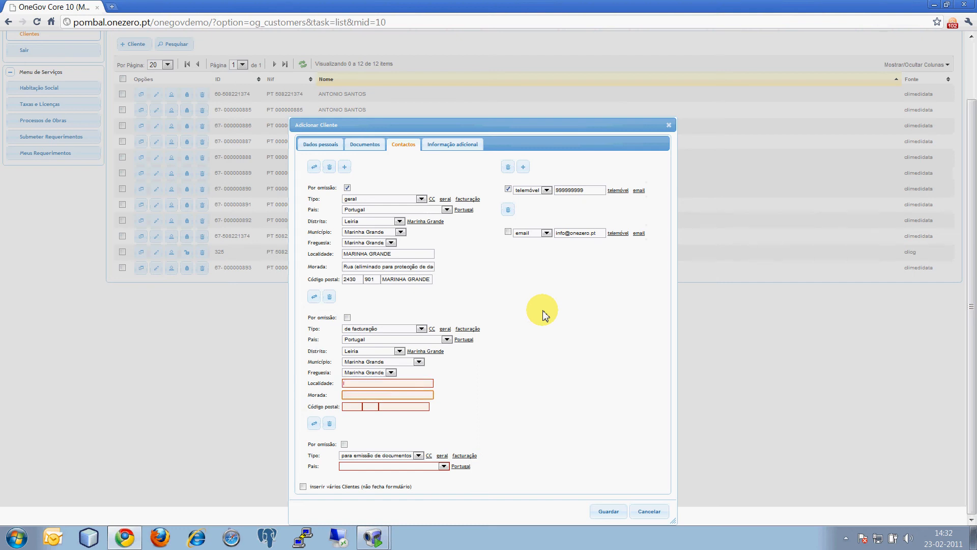
{"action": "key", "text": "shift+Tab"}
{"action": "key", "text": "Down"}
{"action": "key", "text": "Return"}
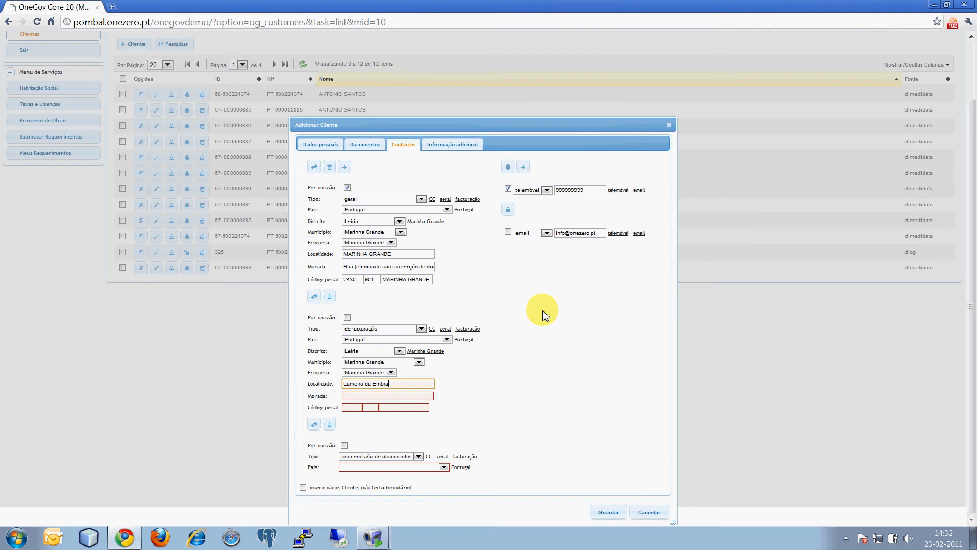
{"action": "key", "text": "Tab"}
{"action": "type", "text": "ru"}
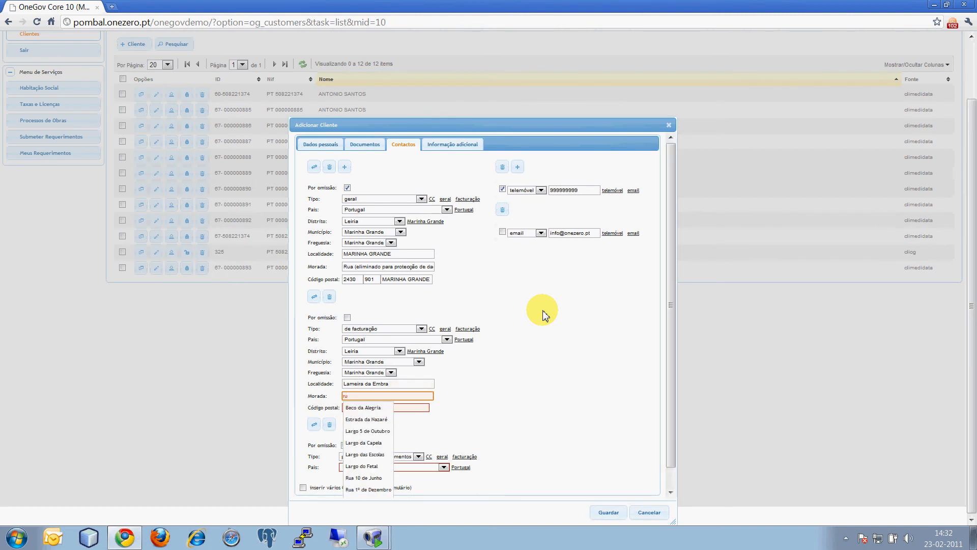
{"action": "key", "text": "Down"}
{"action": "key", "text": "Down"}
{"action": "key", "text": "Down"}
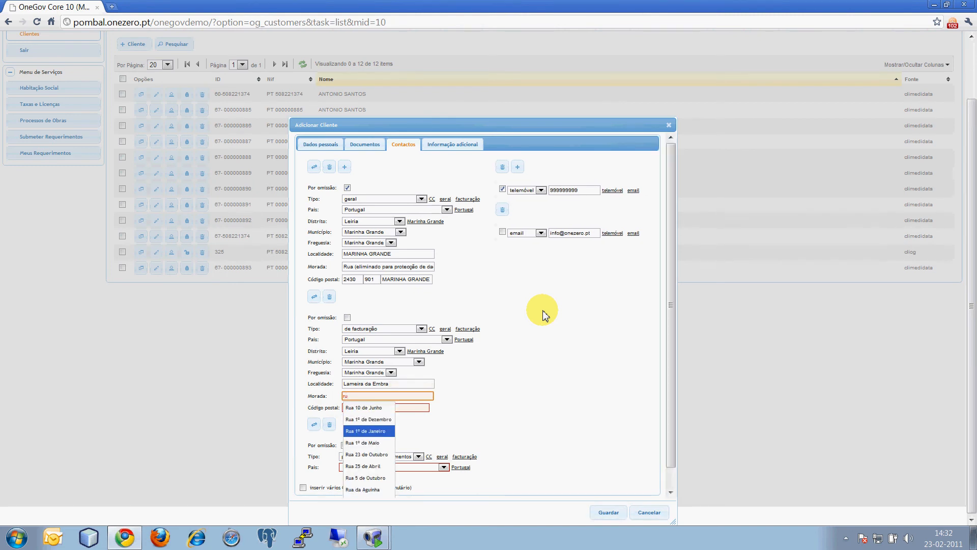
{"action": "key", "text": "Return"}
Step: Fill in the postal code of the de facturação address from the suggested codes
{"action": "key", "text": "Tab"}
{"action": "type", "text": "20"}
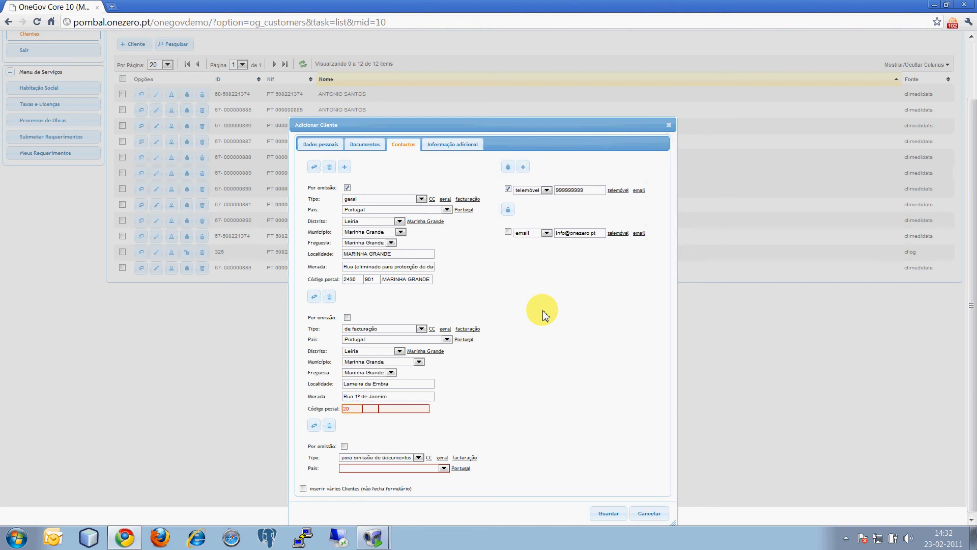
{"action": "type", "text": "4"}
{"action": "key", "text": "Down"}
{"action": "key", "text": "Return"}
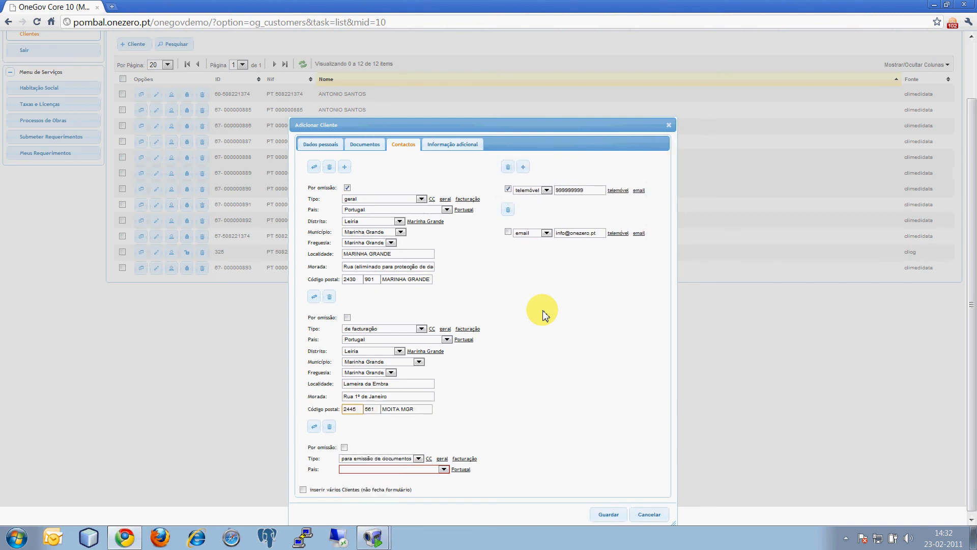
Step: Set the para emissão de documentos address's country to Portugal and apply the Marinha Grande preset for district, municipality and parish
{"action": "left_click", "coordinate": [461, 469]}
{"action": "scroll", "coordinate": [489, 379], "scroll_direction": "down", "scroll_amount": 3}
{"action": "left_click", "coordinate": [427, 411]}
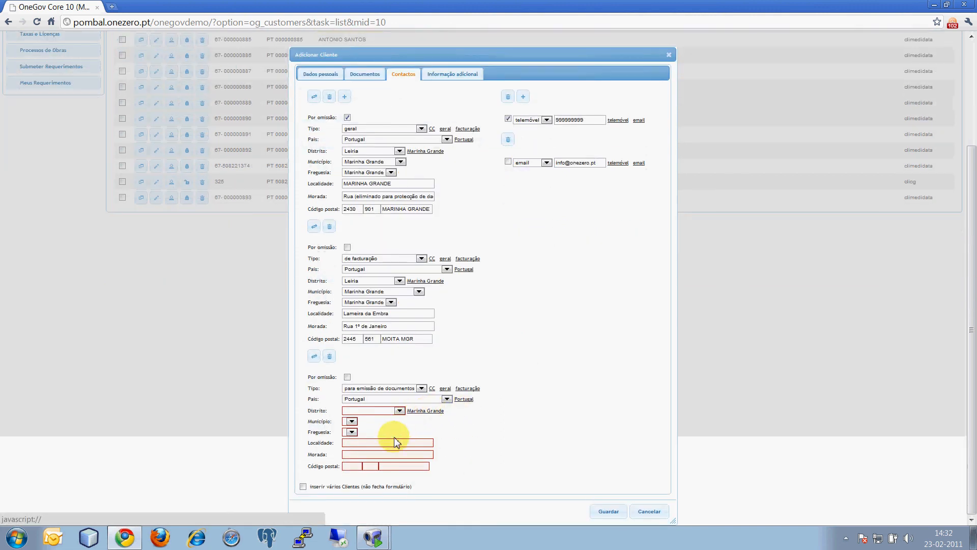
Step: Complete the para emissão de documentos address with a suggested locality, street and postal code
{"action": "left_click", "coordinate": [353, 443]}
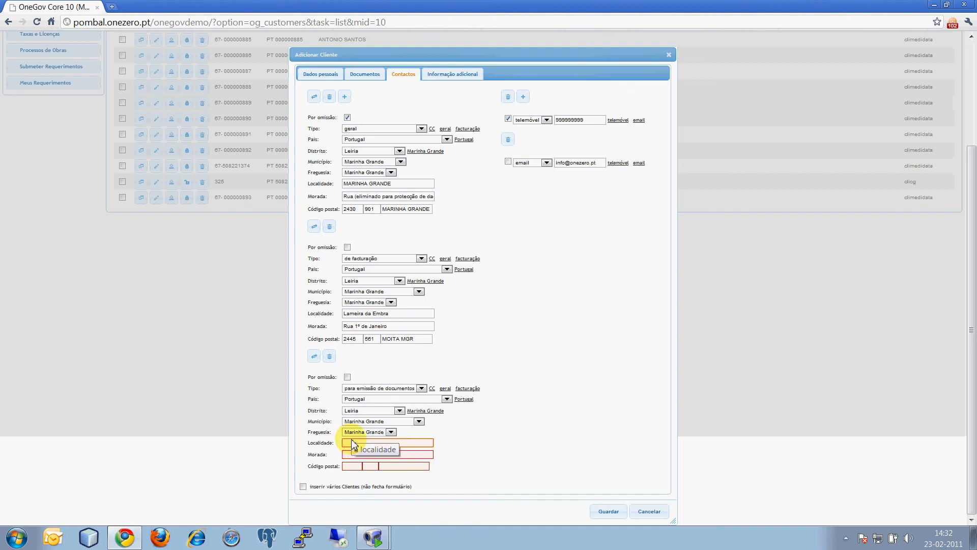
{"action": "key", "text": "Down"}
{"action": "key", "text": "Down"}
{"action": "key", "text": "Down"}
{"action": "key", "text": "Return"}
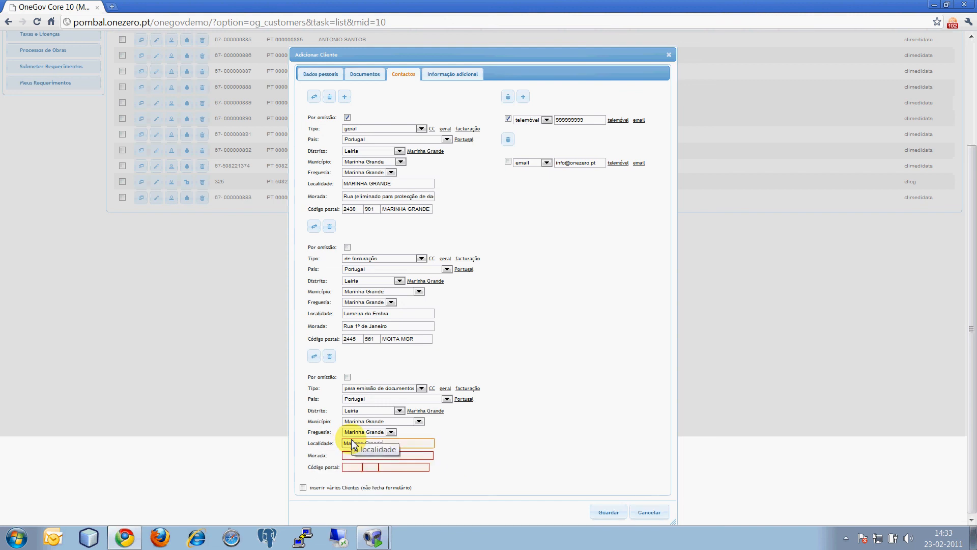
{"action": "left_click", "coordinate": [410, 455]}
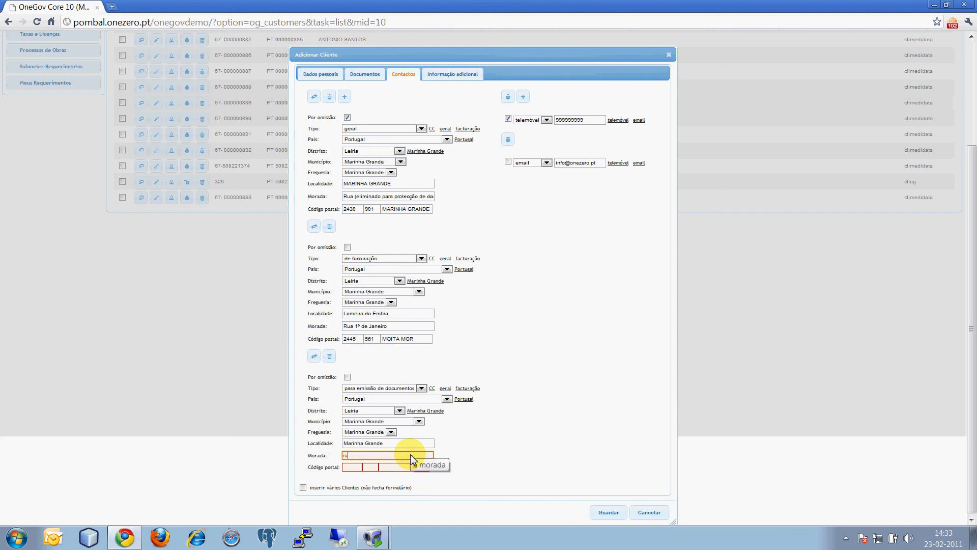
{"action": "key", "text": "Tab"}
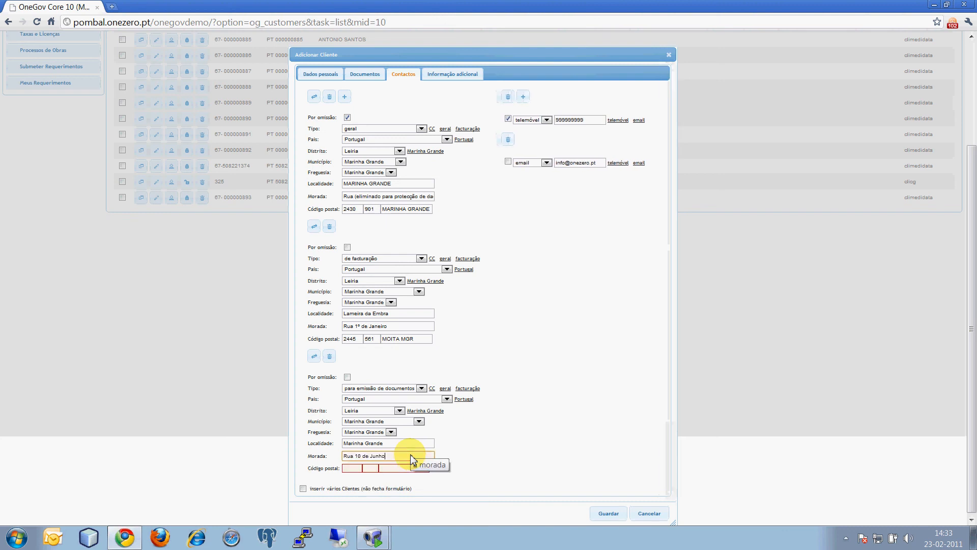
{"action": "key", "text": "Down"}
{"action": "key", "text": "Down"}
{"action": "key", "text": "Down"}
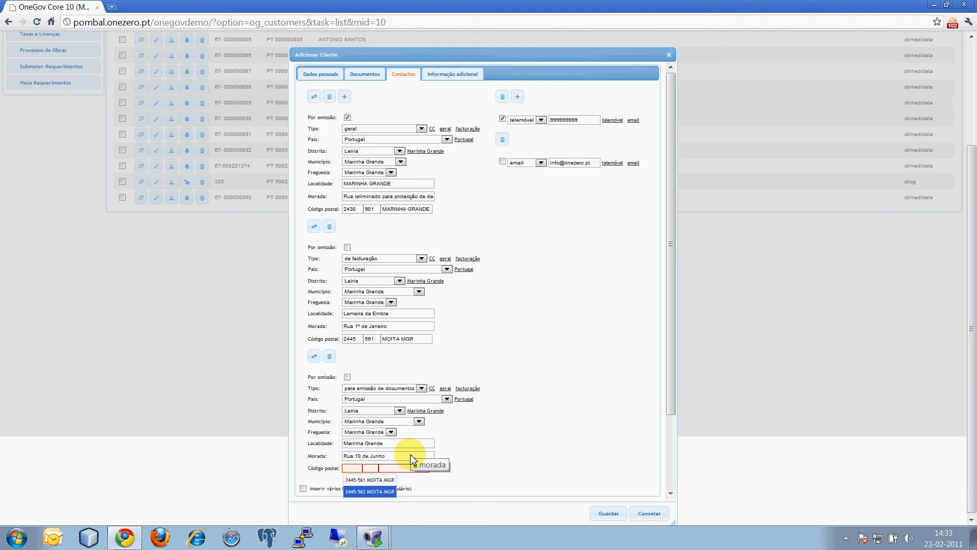
{"action": "key", "text": "Return"}
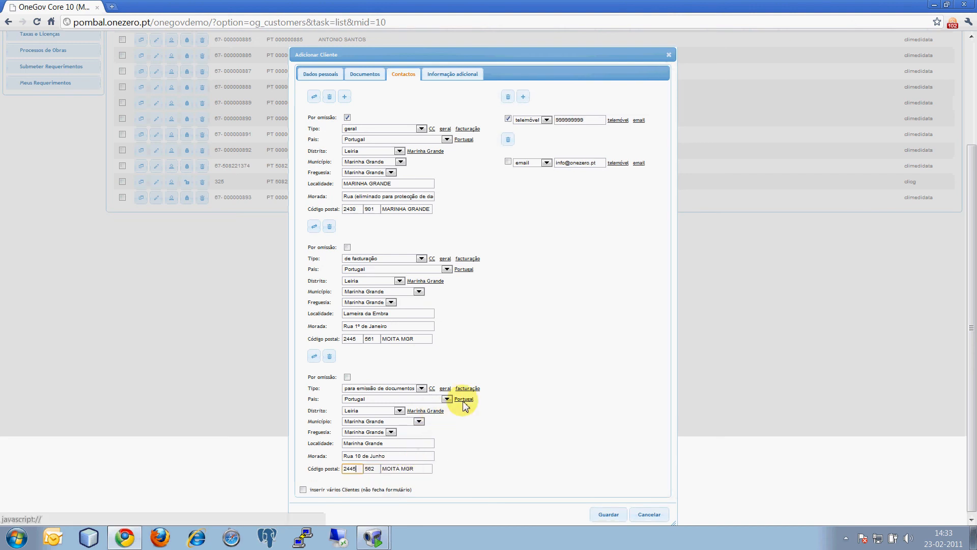
Step: Make the para emissão de documentos address the default and remove the de facturação address
{"action": "left_click", "coordinate": [347, 377]}
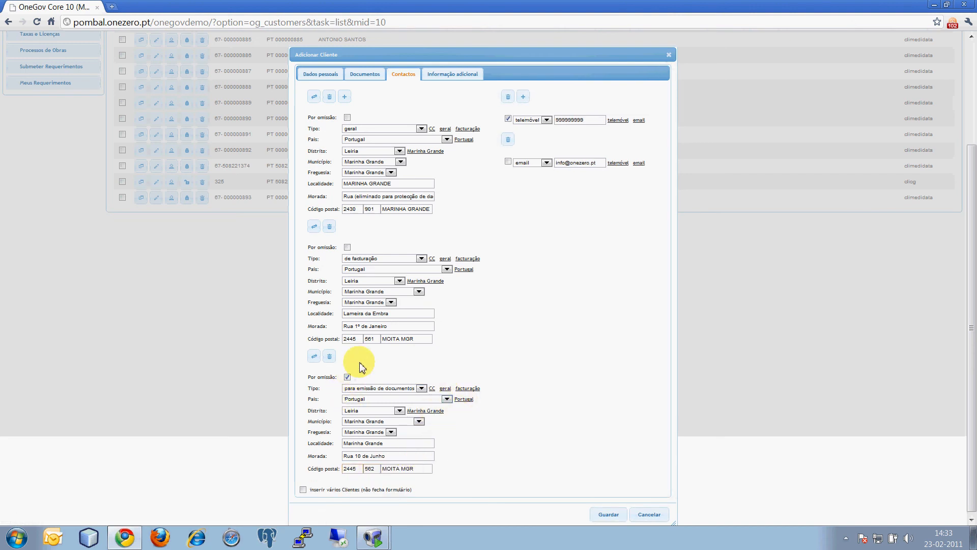
{"action": "left_click", "coordinate": [330, 227]}
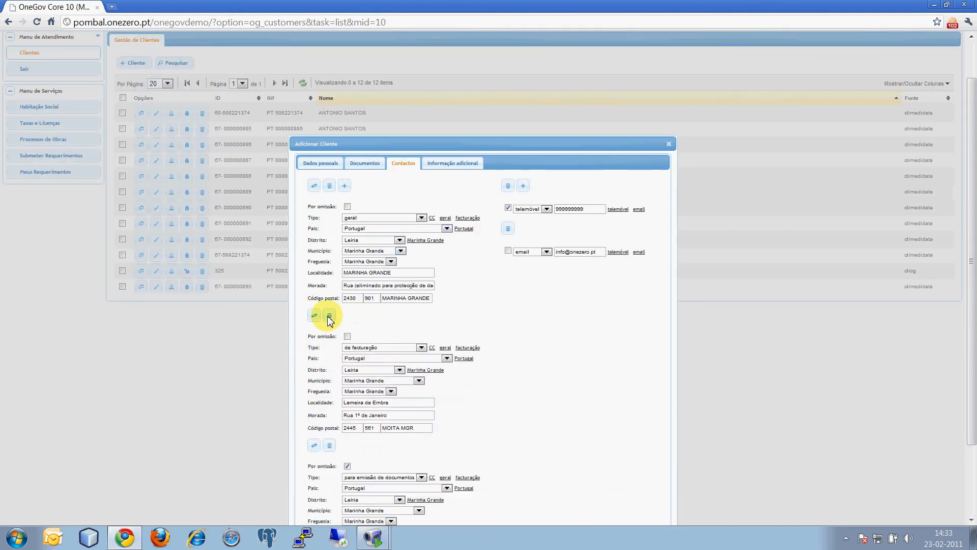
Step: Make the email entry the default contact and move the Adicionar Cliente dialog higher on the page
{"action": "left_click", "coordinate": [510, 251]}
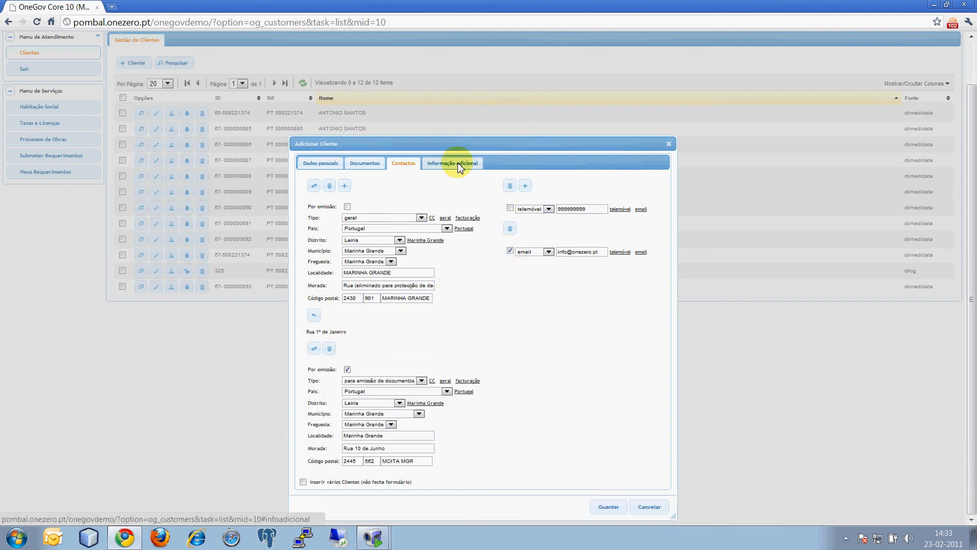
{"action": "left_click_drag", "start_coordinate": [488, 147], "coordinate": [493, 104]}
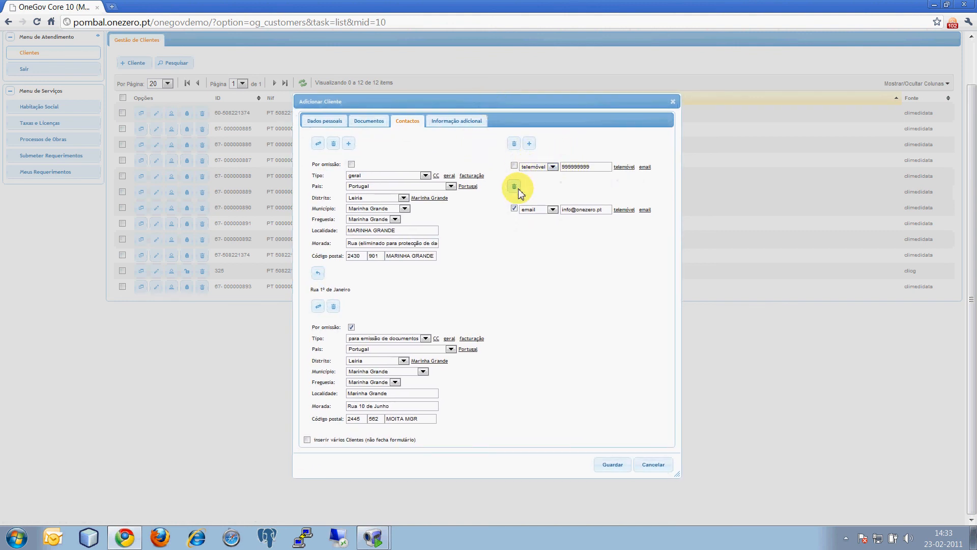
{"action": "triple_click", "coordinate": [395, 245]}
{"action": "left_click", "coordinate": [575, 331]}
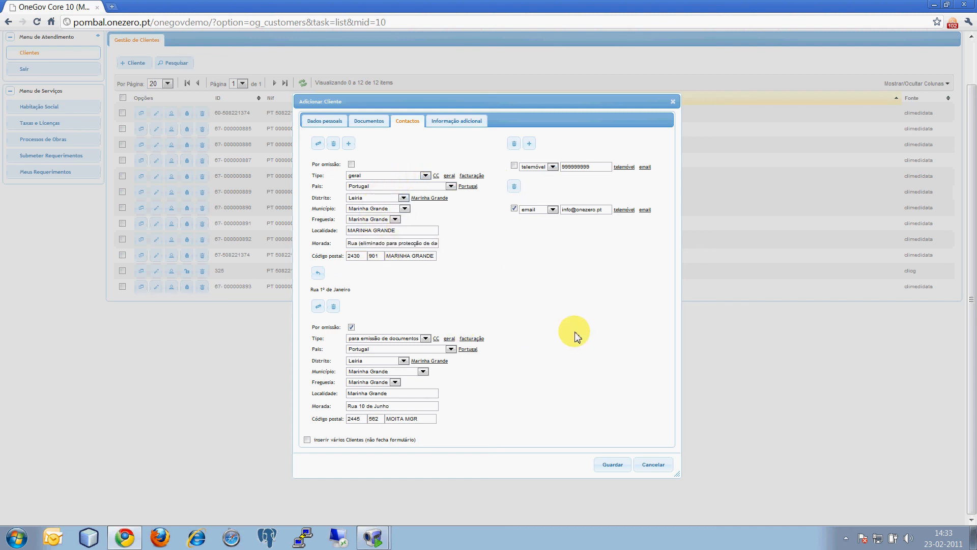
Step: Review the new customer's additional information, documents, contacts and personal data, ending on the personal data
{"action": "left_click", "coordinate": [446, 122]}
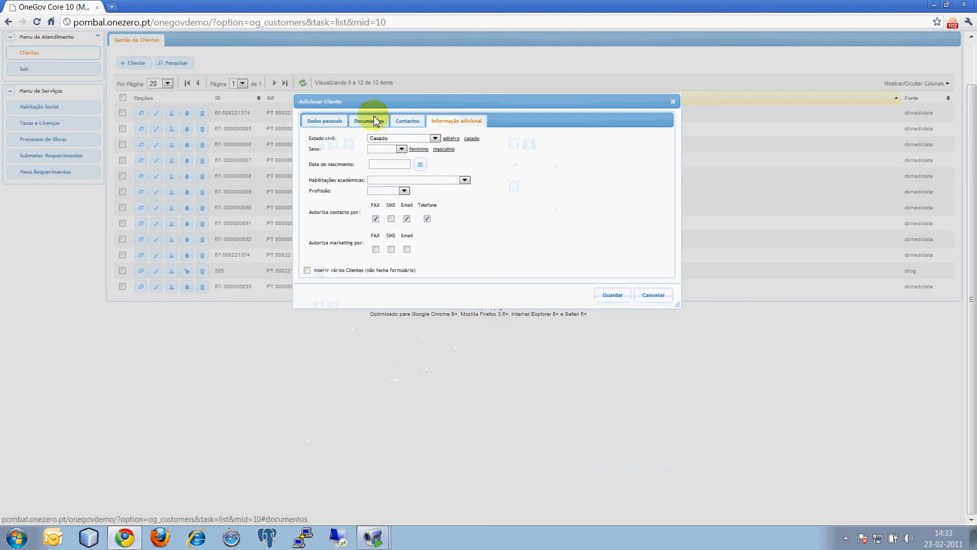
{"action": "left_click", "coordinate": [371, 121]}
{"action": "left_click", "coordinate": [340, 122]}
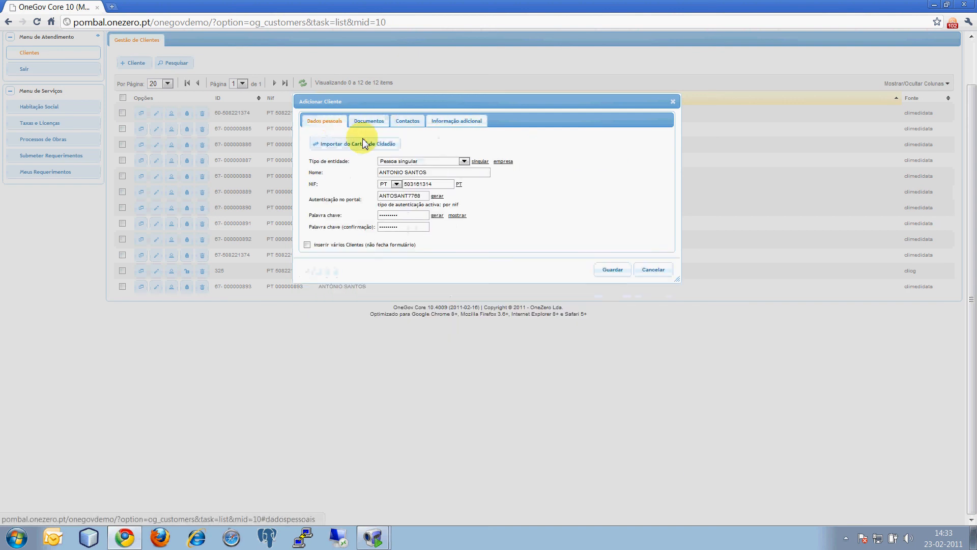
{"action": "left_click", "coordinate": [407, 121]}
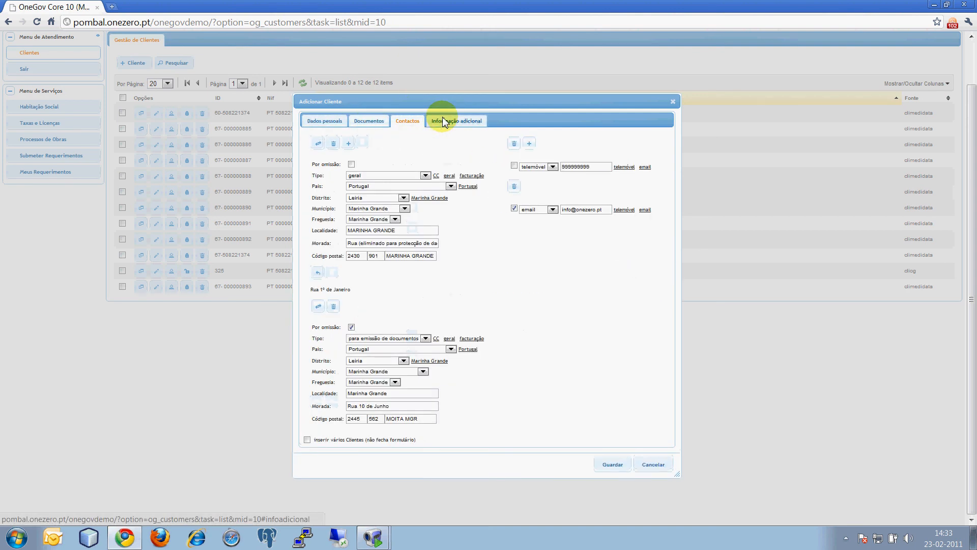
{"action": "left_click", "coordinate": [447, 121]}
{"action": "left_click", "coordinate": [336, 124]}
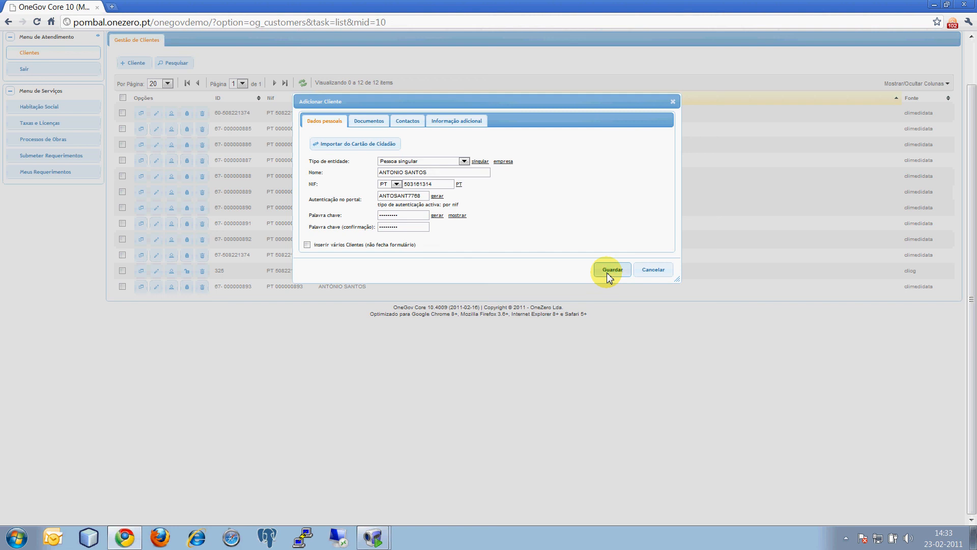
Step: Save the new customer and check their accumulated debts and the attendances registered in the last 180 days
{"action": "left_click", "coordinate": [607, 272]}
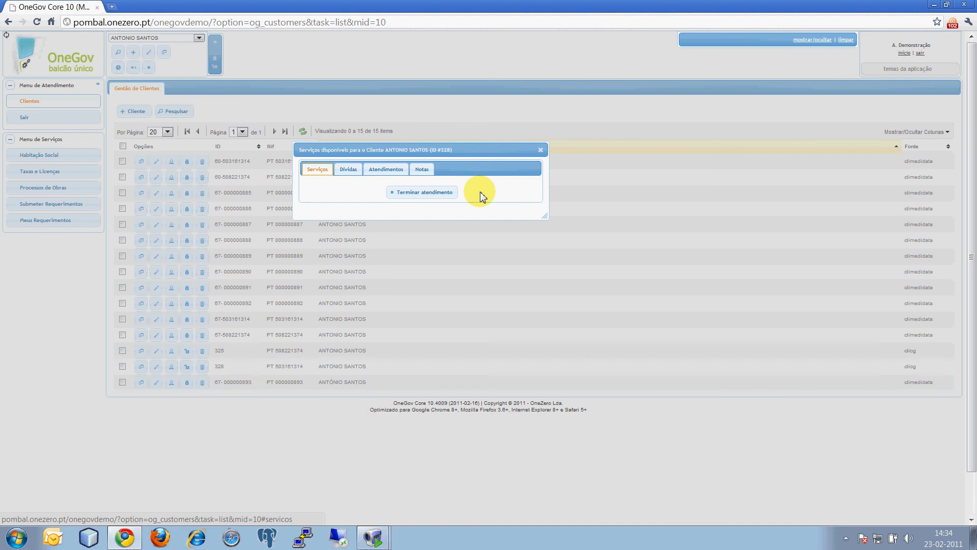
{"action": "left_click", "coordinate": [349, 173]}
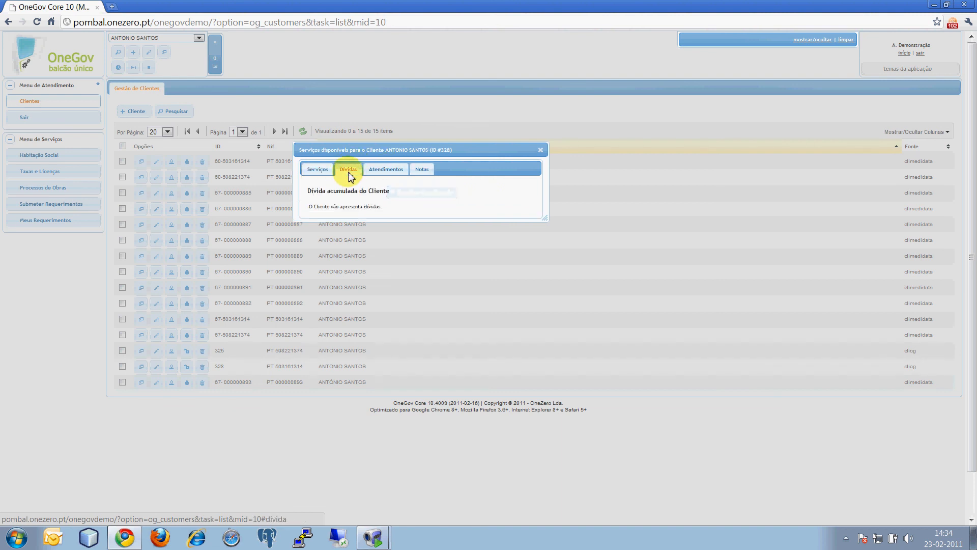
{"action": "left_click", "coordinate": [379, 173]}
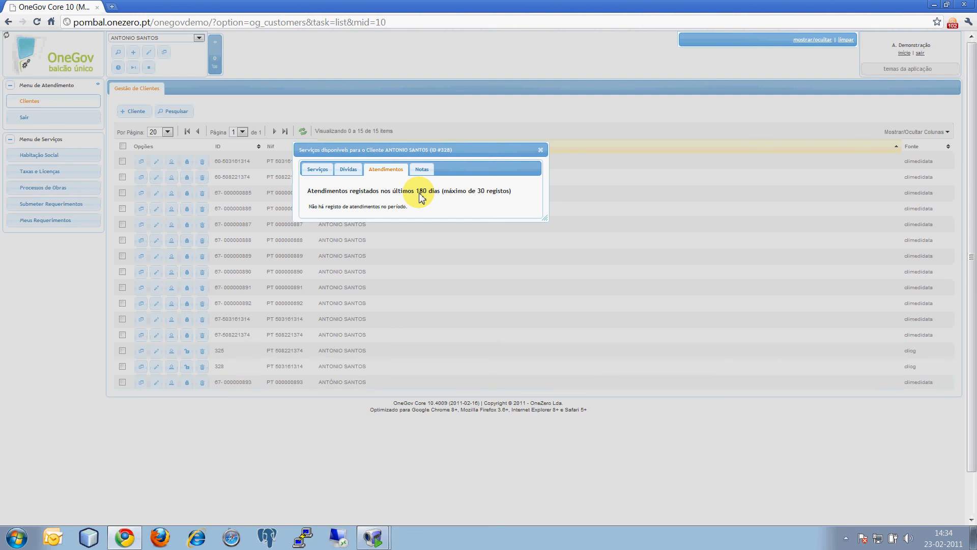
Step: End the new customer's attendance and start attending the third customer in the recently attended customers history
{"action": "left_click", "coordinate": [540, 150]}
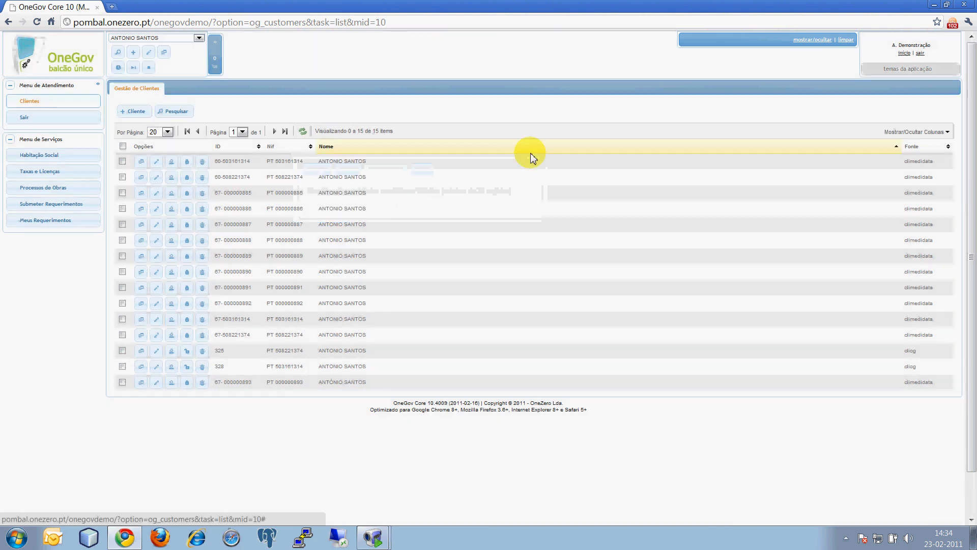
{"action": "left_click", "coordinate": [148, 66]}
{"action": "left_click", "coordinate": [173, 38]}
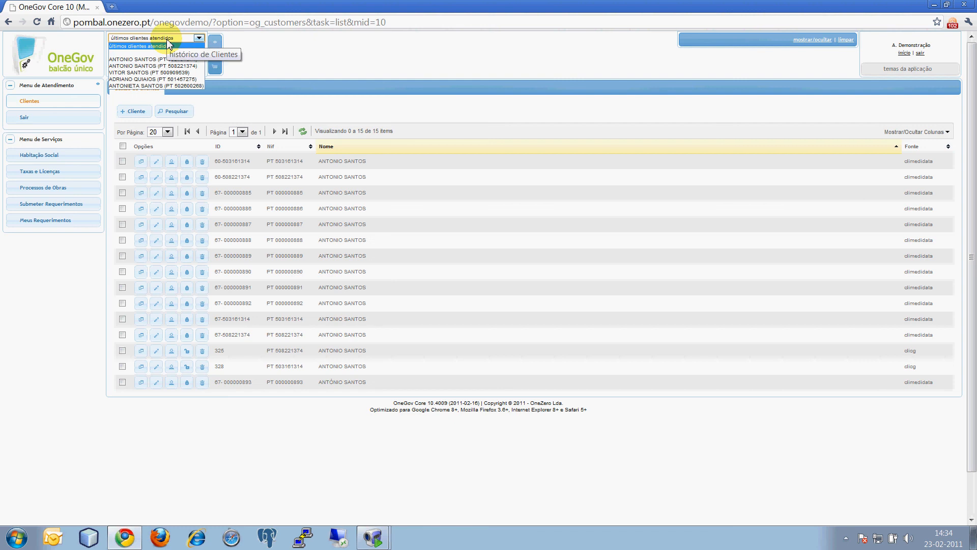
{"action": "left_click", "coordinate": [168, 72]}
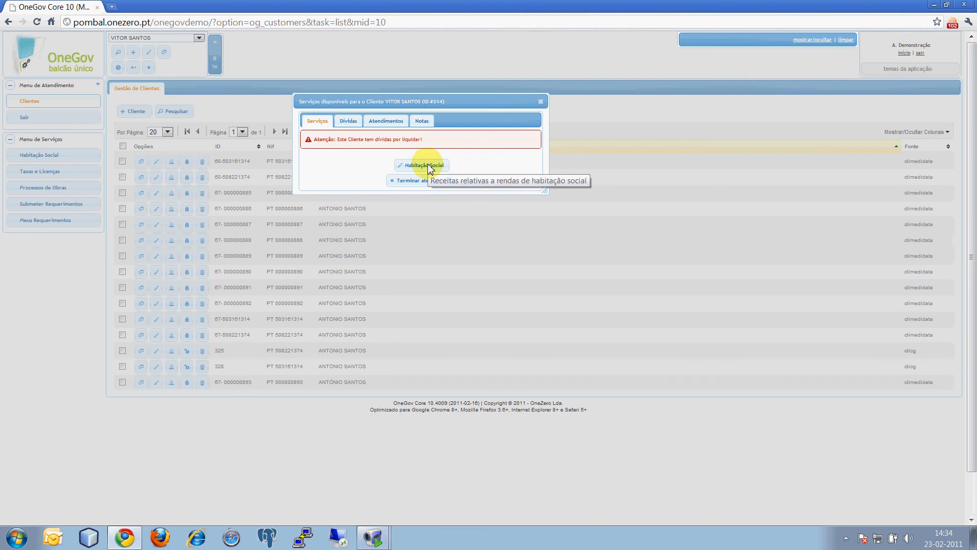
Step: Review this customer's accumulated debts and registered attendances, widening the services dialog to fit the attendance entries
{"action": "left_click", "coordinate": [349, 120]}
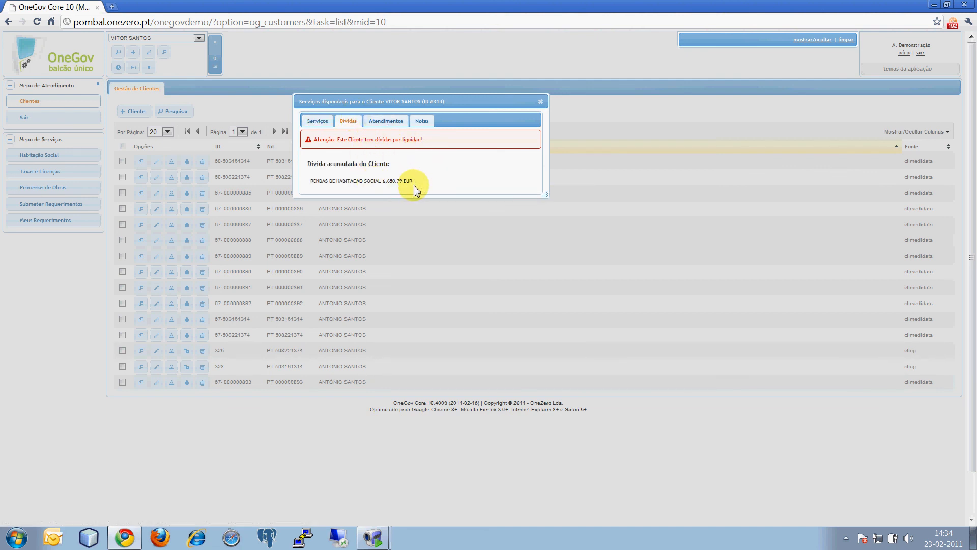
{"action": "left_click", "coordinate": [383, 122]}
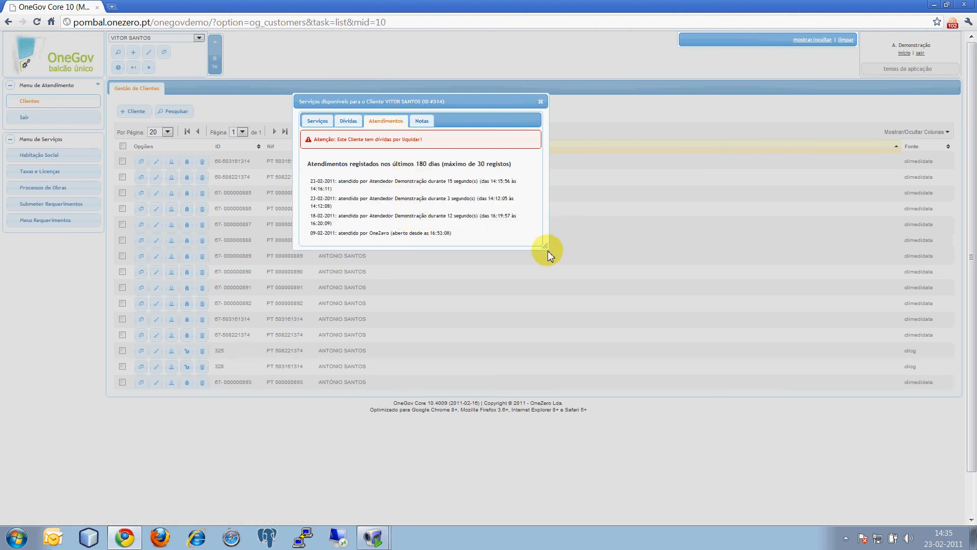
{"action": "left_click_drag", "start_coordinate": [546, 248], "coordinate": [607, 257]}
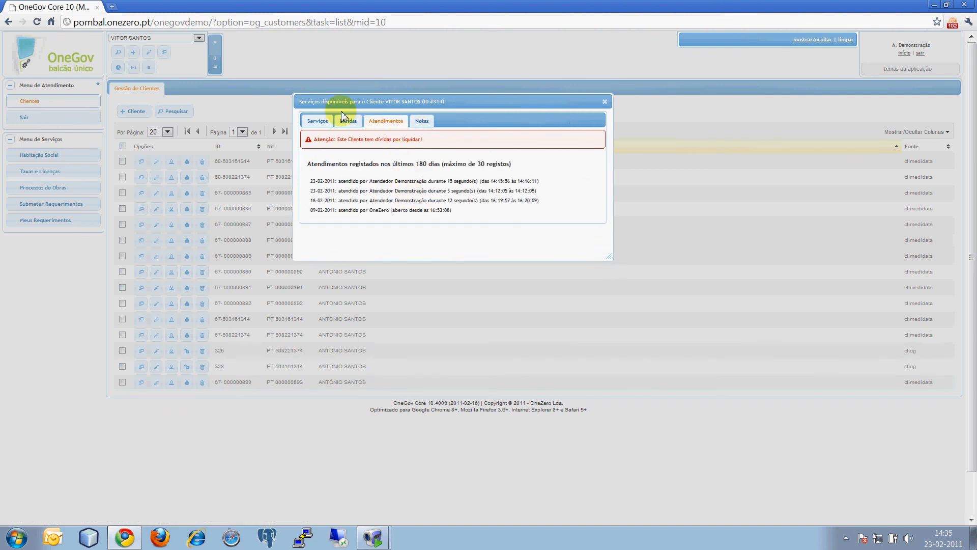
Step: Go back to the customer's available services and open their issued guides for Habitação Social
{"action": "left_click", "coordinate": [345, 125]}
{"action": "left_click", "coordinate": [321, 123]}
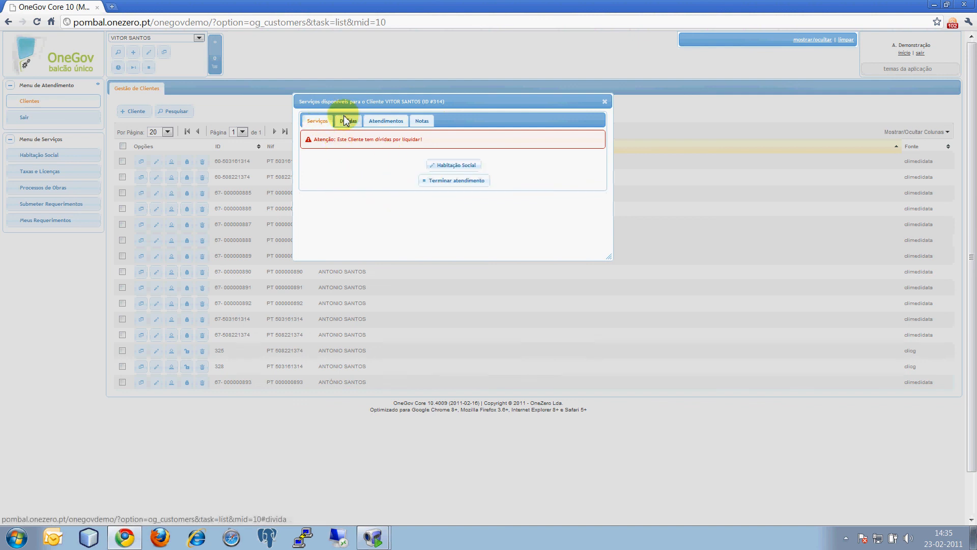
{"action": "left_click", "coordinate": [454, 170]}
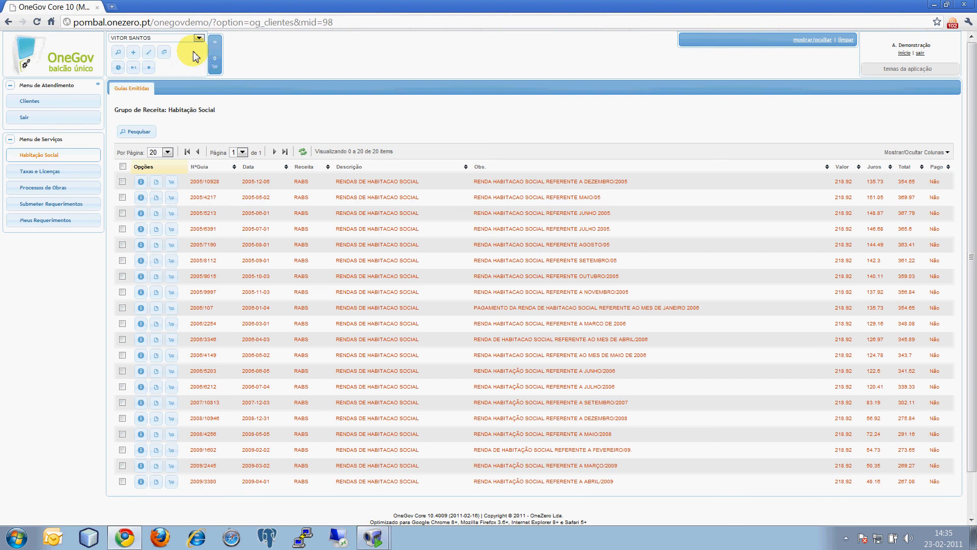
Step: End the current customer's attendance and return to the customer management list
{"action": "left_click", "coordinate": [149, 67]}
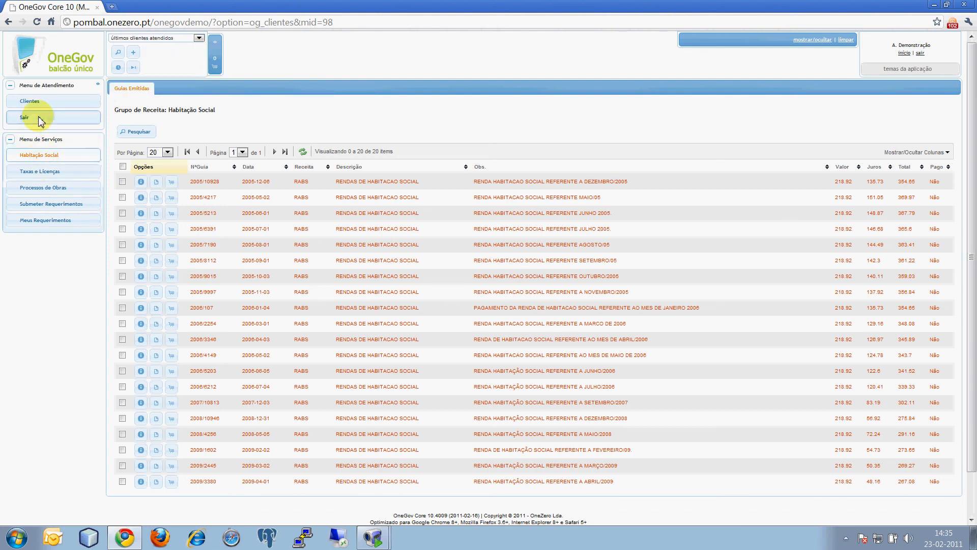
{"action": "left_click", "coordinate": [33, 102]}
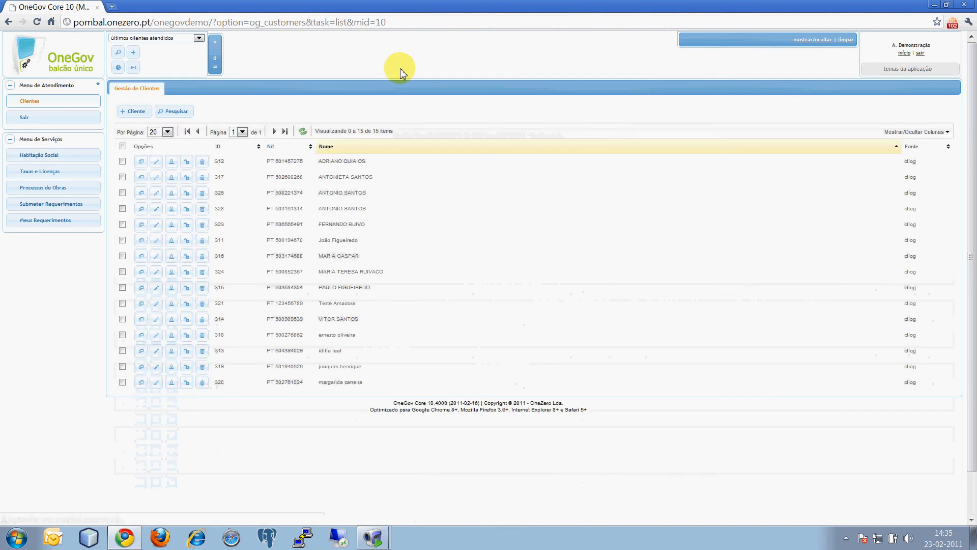